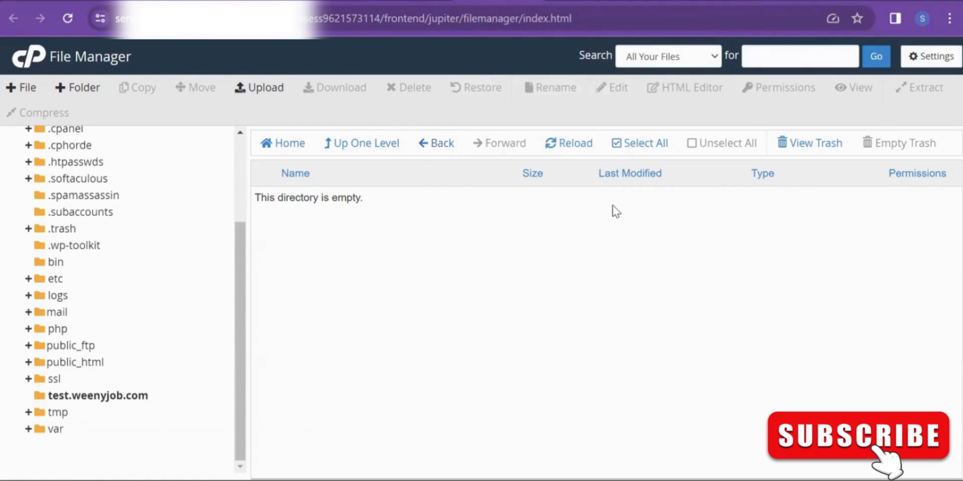
Step: Upload WeenyJob.zip from the local upload folder to the test.weenyjob.com directory and reload the file listing
{"action": "left_click", "coordinate": [259, 89]}
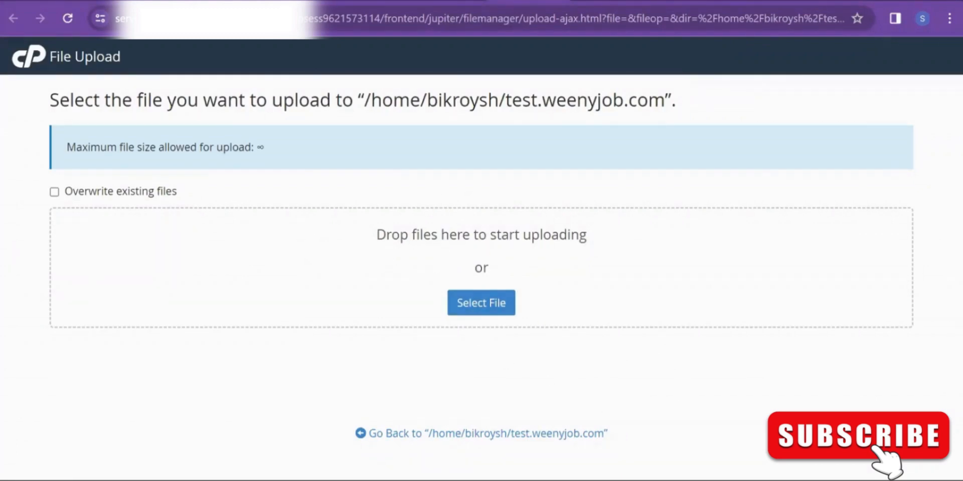
{"action": "left_click", "coordinate": [467, 302]}
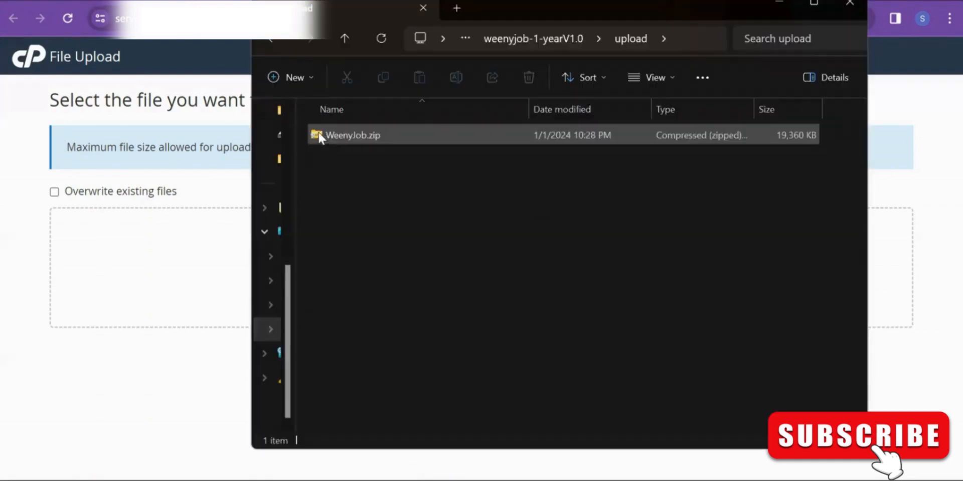
{"action": "left_click_drag", "start_coordinate": [319, 136], "coordinate": [142, 265]}
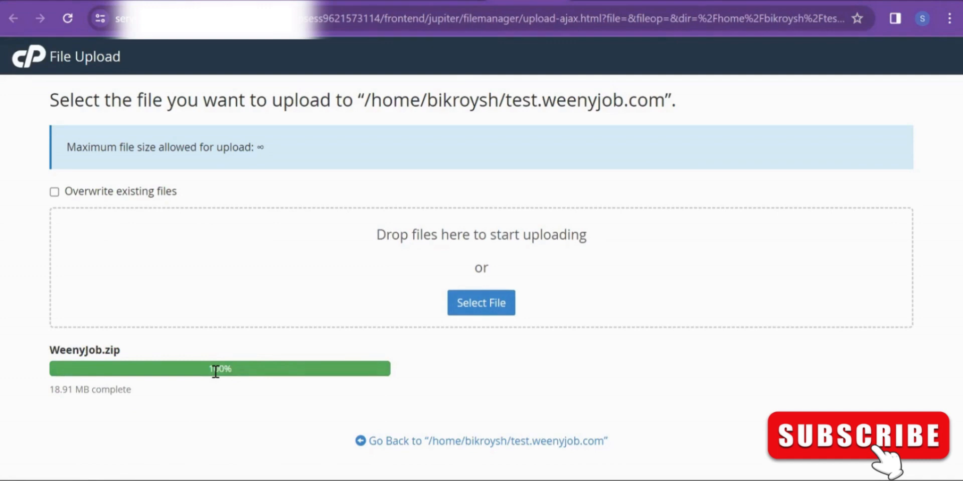
{"action": "left_click", "coordinate": [450, 451]}
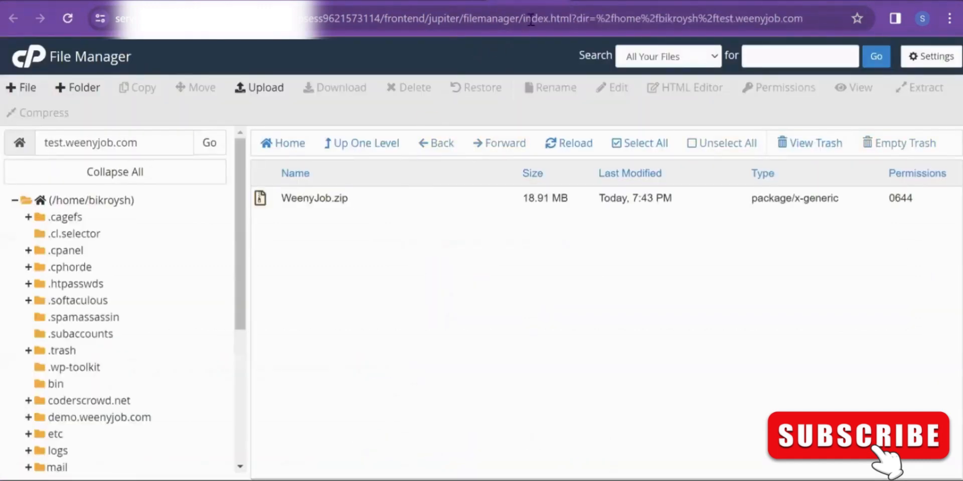
{"action": "left_click", "coordinate": [575, 146]}
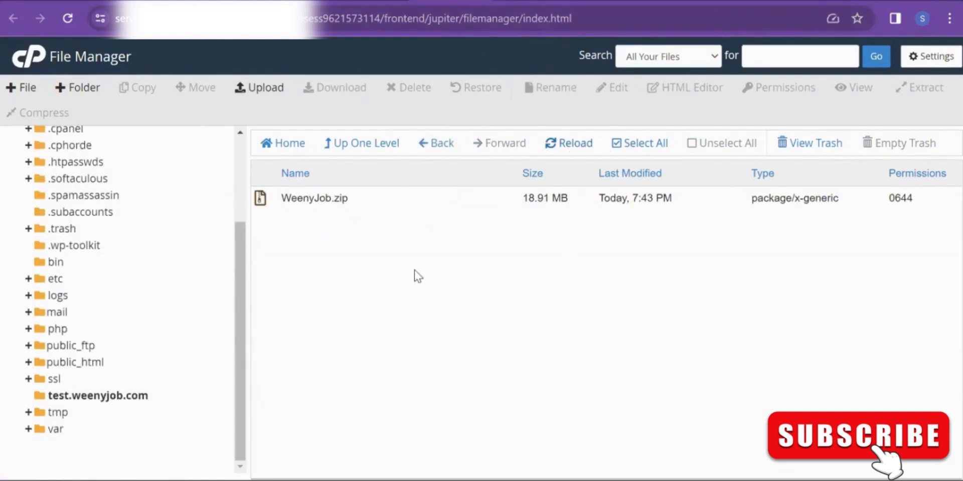
Step: Extract WeenyJob.zip into /test.weenyjob.com, dismiss the extraction results and reload the file listing
{"action": "left_click", "coordinate": [321, 199]}
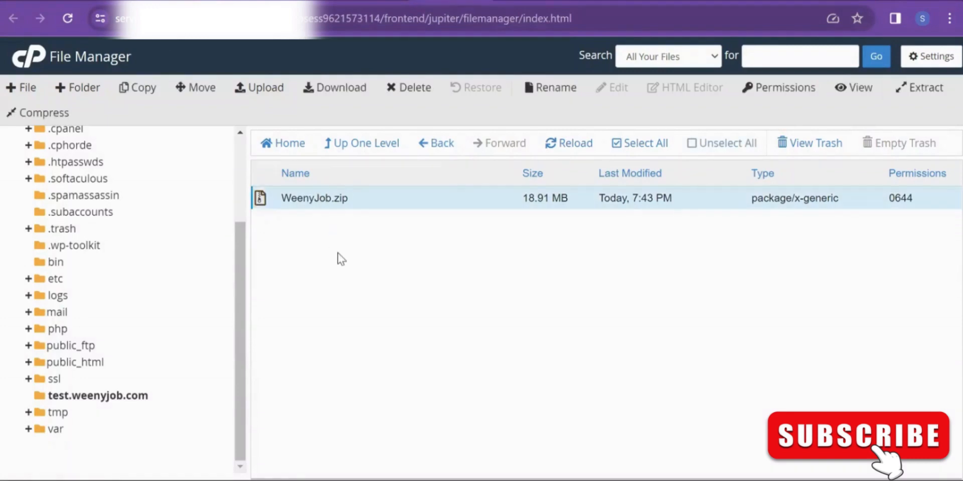
{"action": "right_click", "coordinate": [314, 199]}
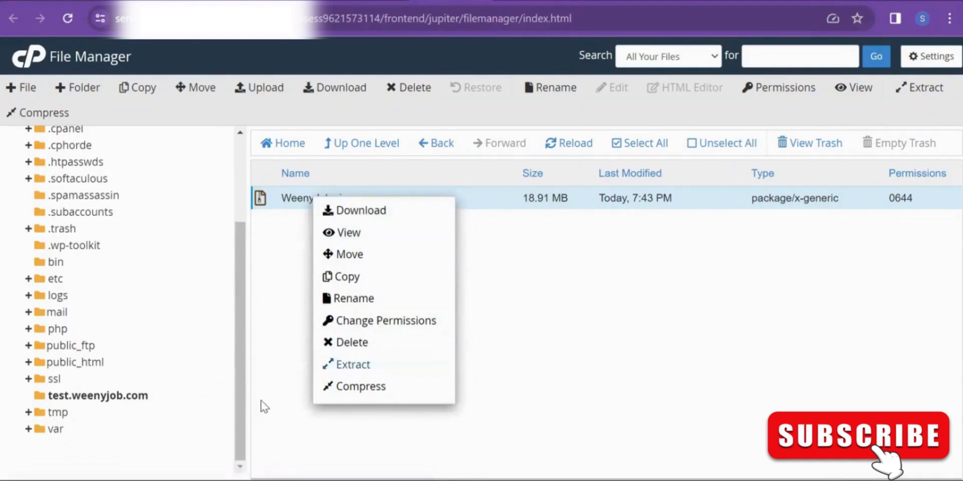
{"action": "left_click", "coordinate": [290, 412]}
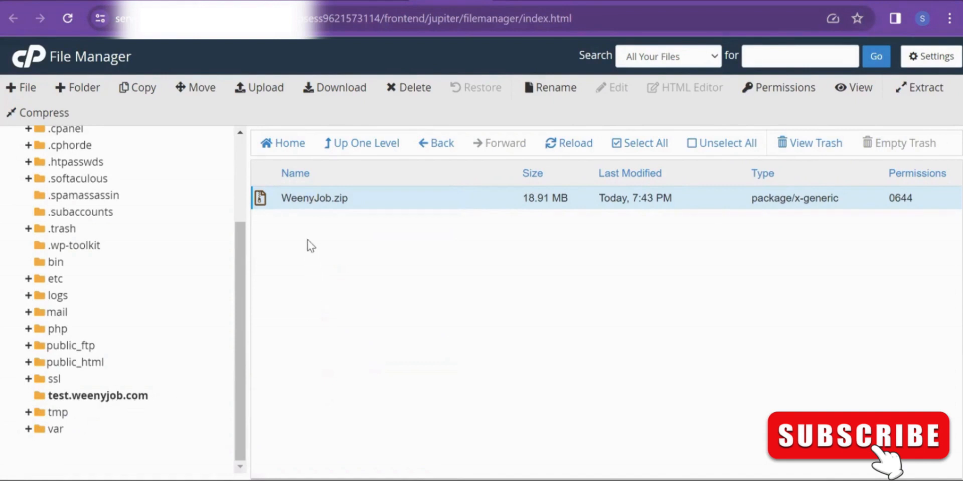
{"action": "right_click", "coordinate": [307, 200]}
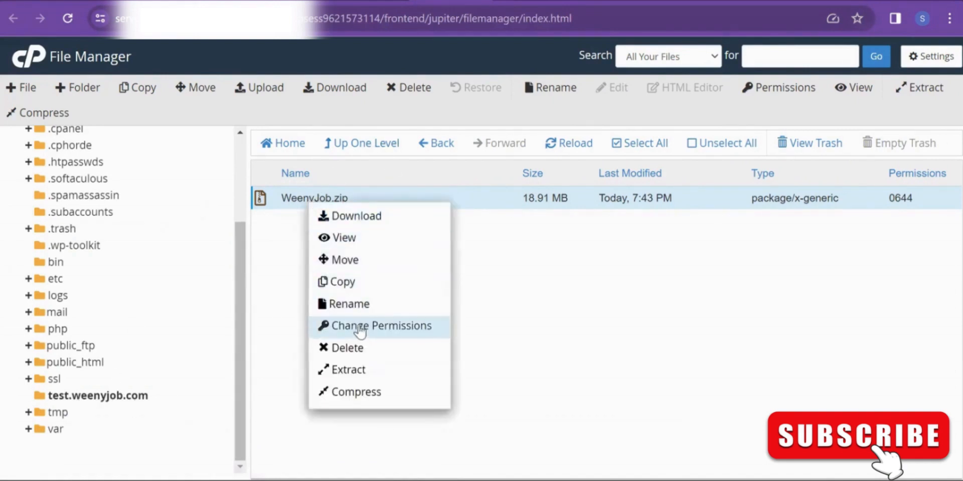
{"action": "left_click", "coordinate": [347, 379]}
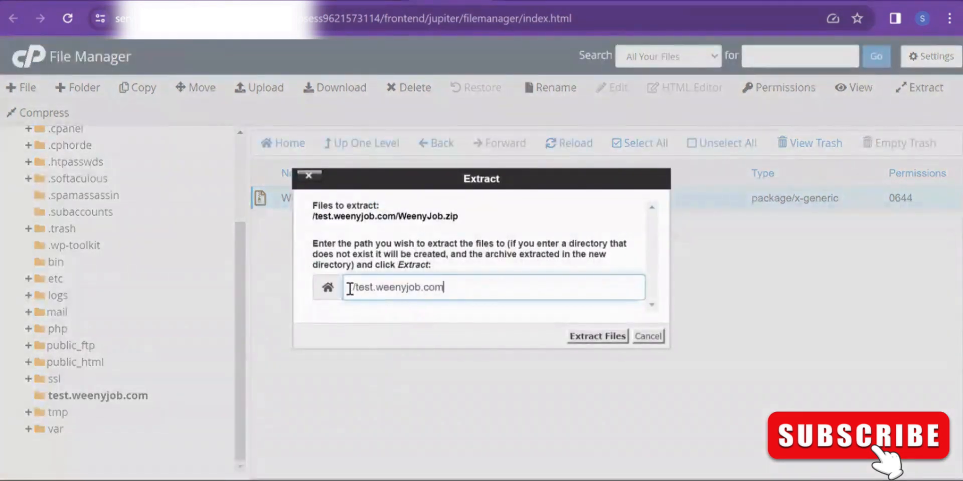
{"action": "left_click_drag", "start_coordinate": [350, 290], "coordinate": [483, 291]}
{"action": "left_click", "coordinate": [483, 290]}
{"action": "left_click_drag", "start_coordinate": [499, 287], "coordinate": [332, 289]}
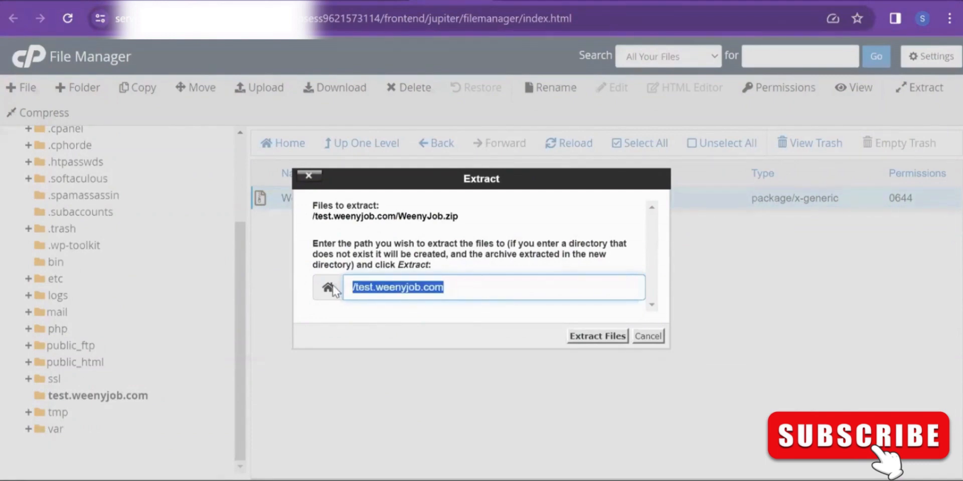
{"action": "left_click", "coordinate": [582, 337]}
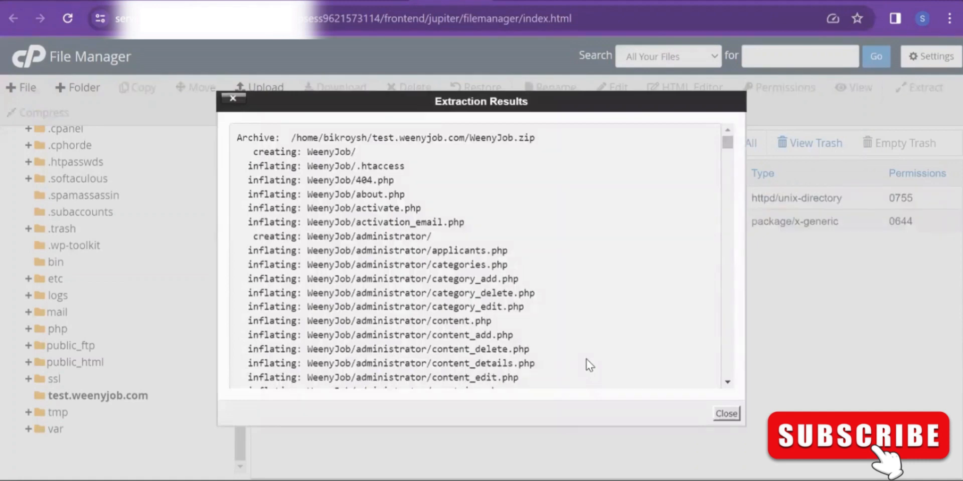
{"action": "left_click", "coordinate": [726, 414]}
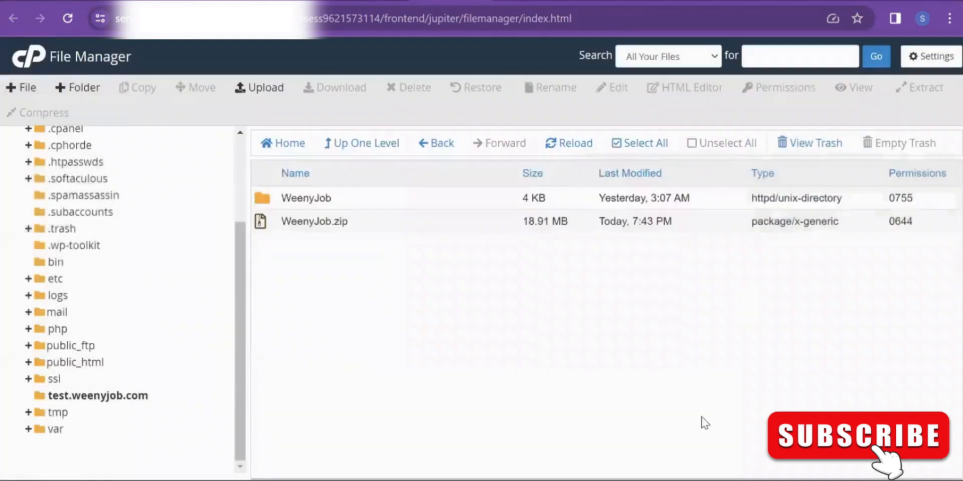
{"action": "left_click", "coordinate": [577, 146]}
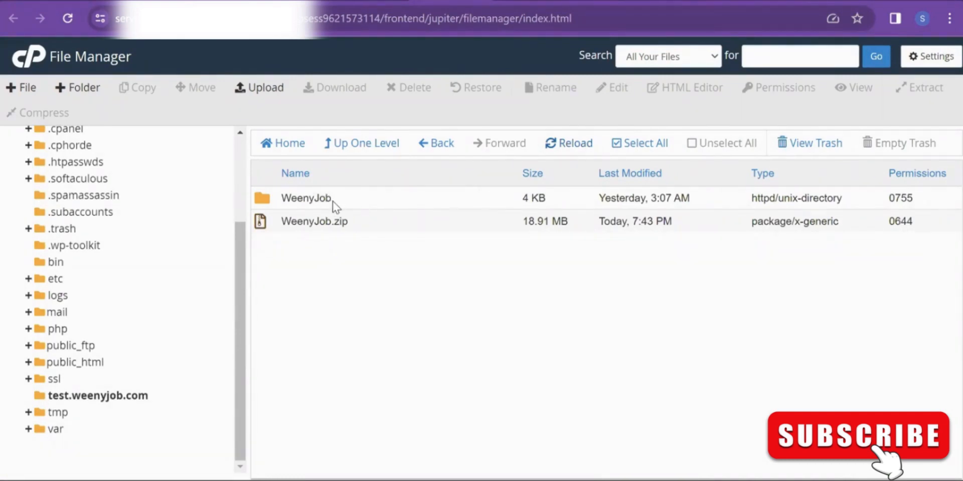
Step: Move everything inside the extracted WeenyJob folder to /test.weenyjob.com
{"action": "double_click", "coordinate": [360, 202]}
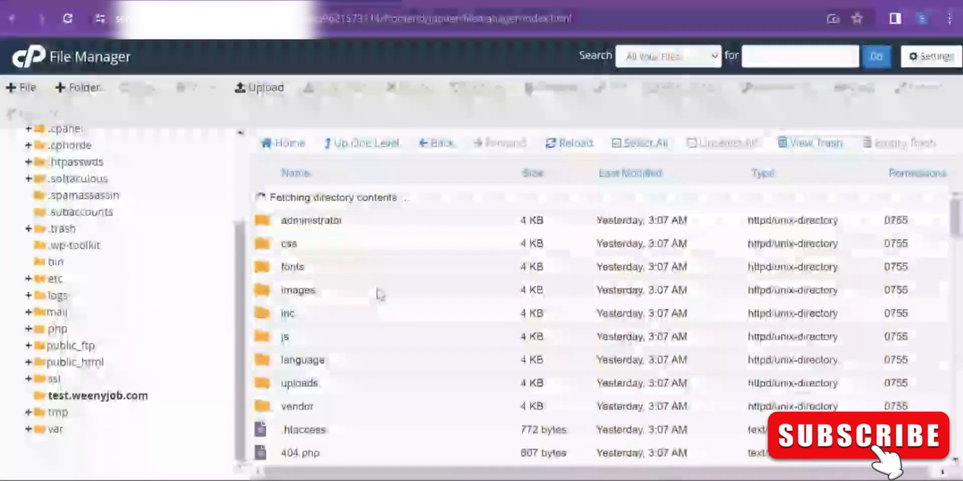
{"action": "left_click", "coordinate": [640, 145]}
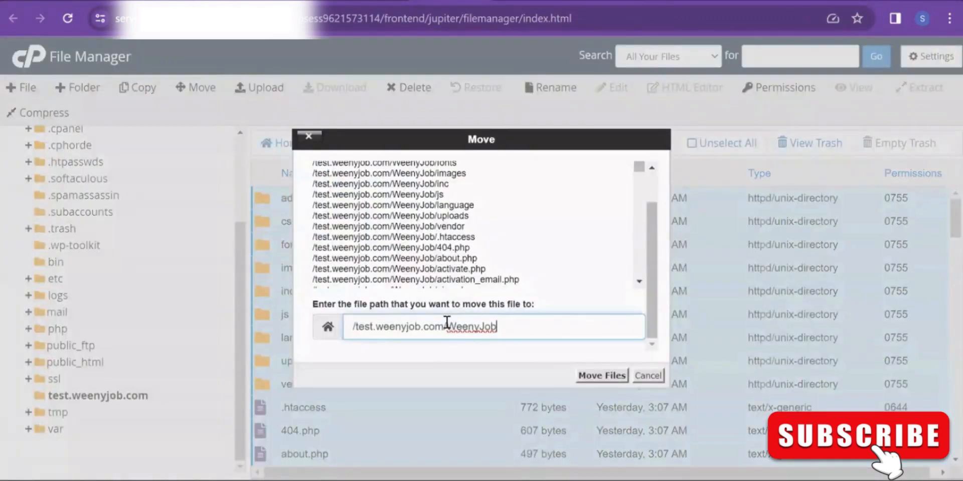
{"action": "double_click", "coordinate": [562, 322]}
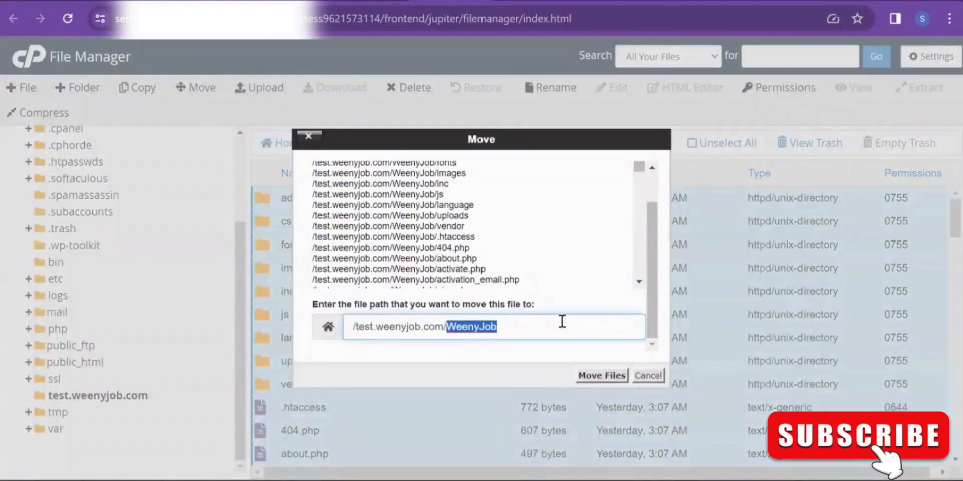
{"action": "key", "text": "BackSpace"}
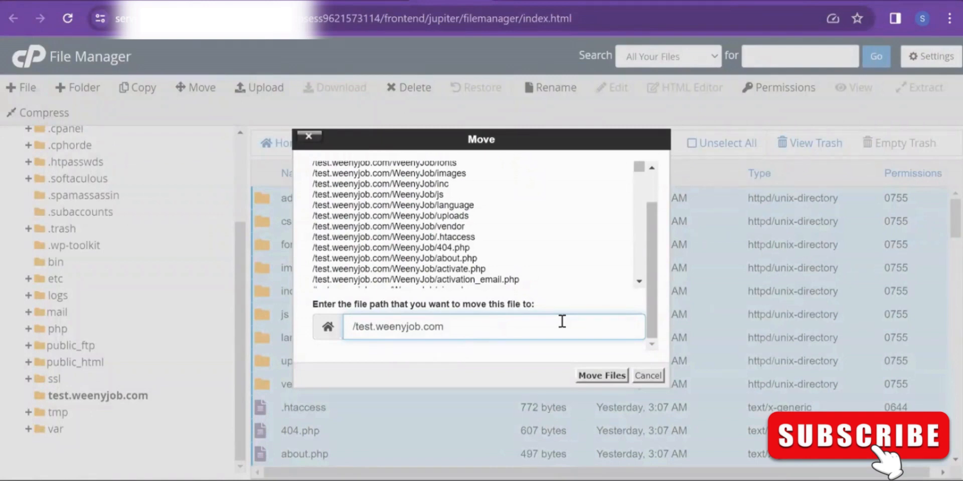
{"action": "left_click_drag", "start_coordinate": [562, 322], "coordinate": [314, 326]}
{"action": "left_click_drag", "start_coordinate": [445, 326], "coordinate": [338, 326]}
{"action": "left_click", "coordinate": [602, 376]}
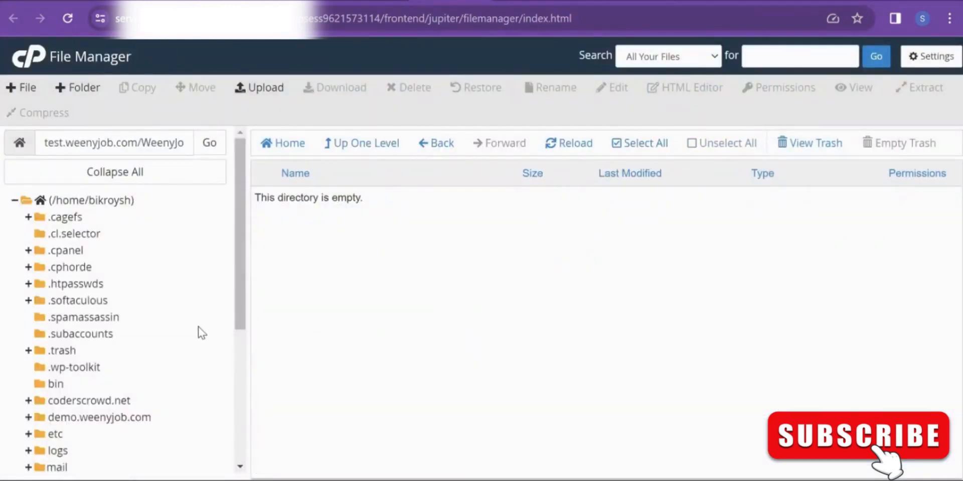
Step: Go up to the test.weenyjob.com folder and examine the moved files in its listing and the expanded folder tree
{"action": "scroll", "coordinate": [195, 327], "scroll_direction": "down", "scroll_amount": 5}
{"action": "scroll", "coordinate": [195, 327], "scroll_direction": "up", "scroll_amount": 5}
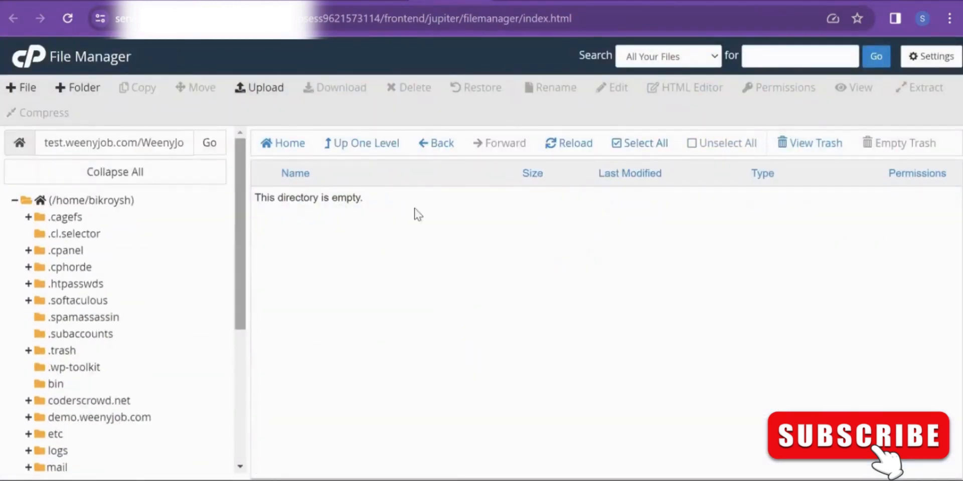
{"action": "left_click", "coordinate": [352, 149]}
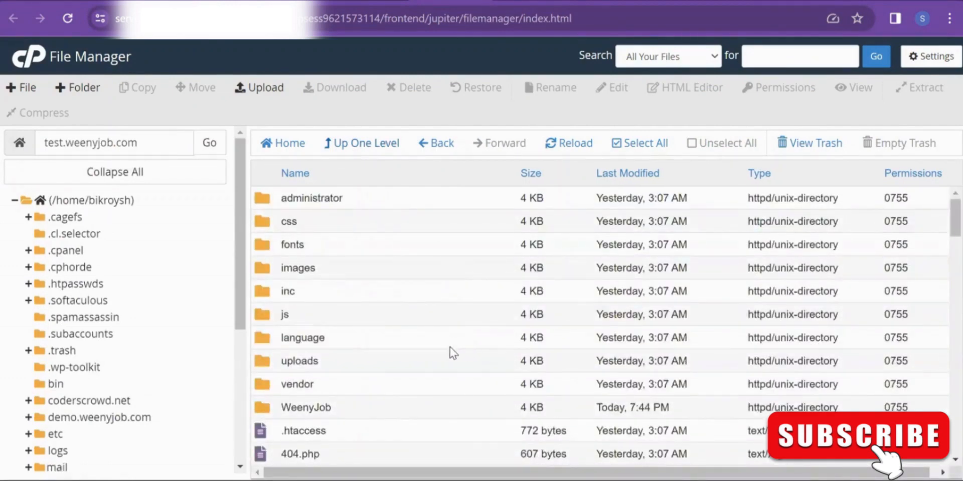
{"action": "scroll", "coordinate": [368, 328], "scroll_direction": "down", "scroll_amount": 3}
{"action": "scroll", "coordinate": [161, 327], "scroll_direction": "down", "scroll_amount": 5}
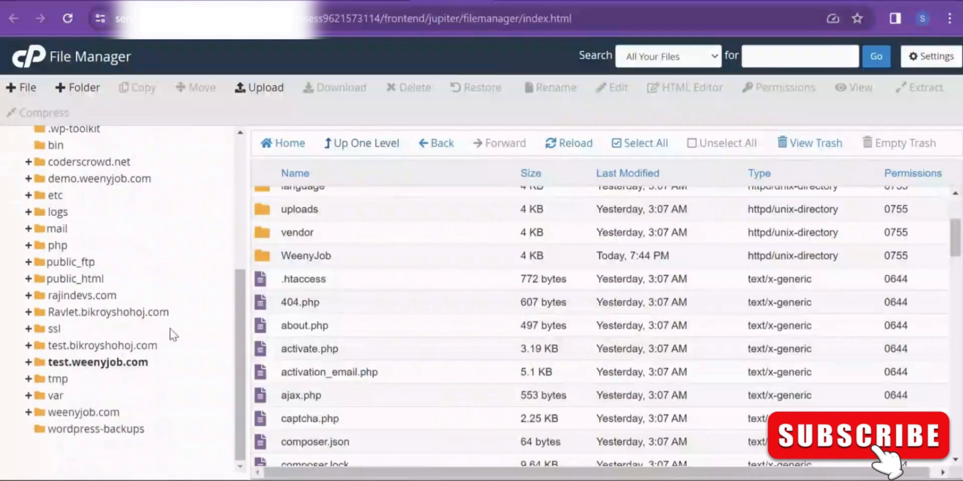
{"action": "left_click", "coordinate": [64, 365]}
{"action": "scroll", "coordinate": [423, 340], "scroll_direction": "down", "scroll_amount": 5}
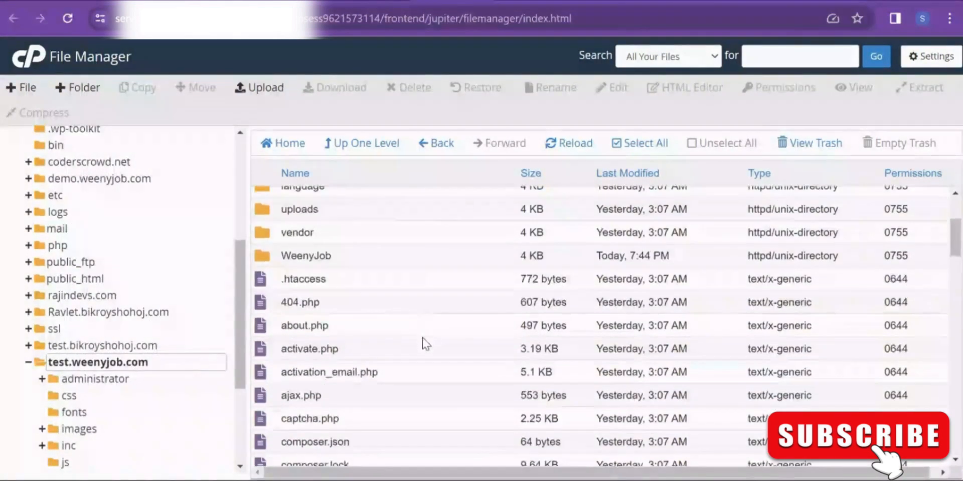
{"action": "scroll", "coordinate": [424, 341], "scroll_direction": "up", "scroll_amount": 5}
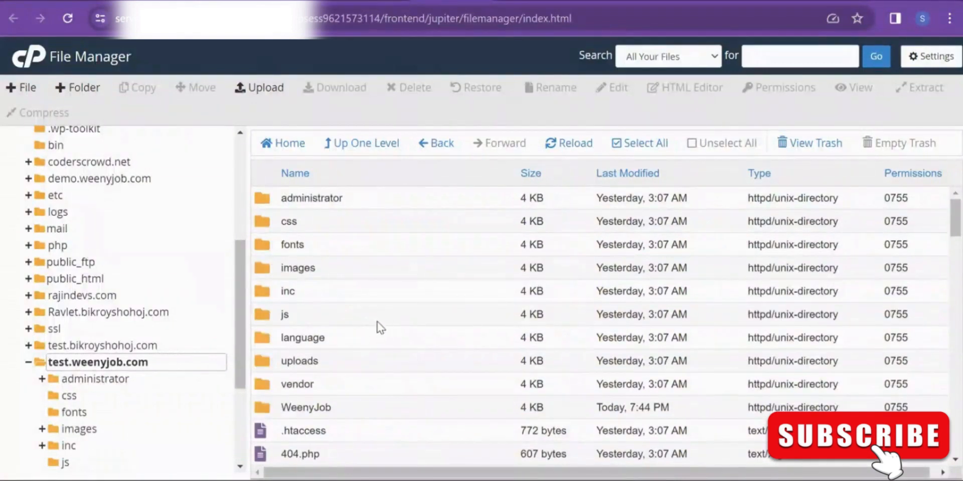
Step: Move the emptied WeenyJob folder in test.weenyjob.com to the trash
{"action": "scroll", "coordinate": [378, 316], "scroll_direction": "down", "scroll_amount": 3}
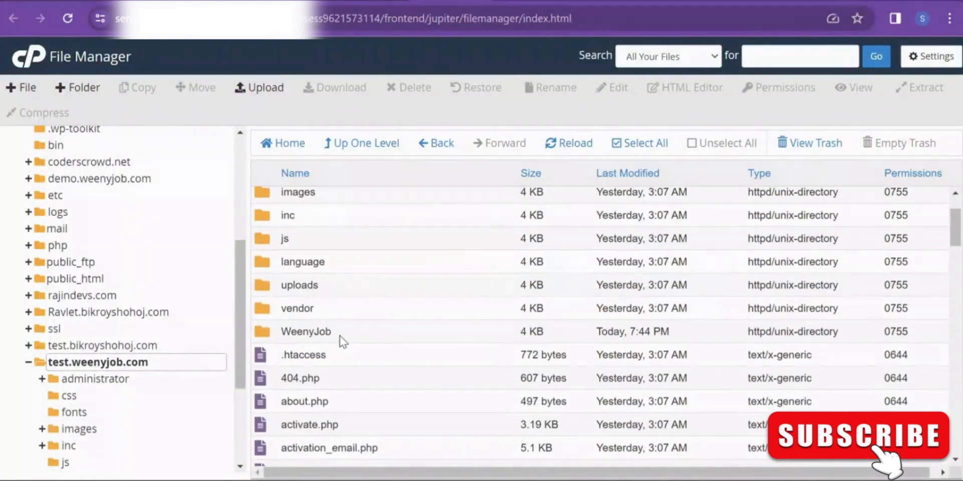
{"action": "left_click", "coordinate": [303, 333]}
{"action": "right_click", "coordinate": [323, 332]}
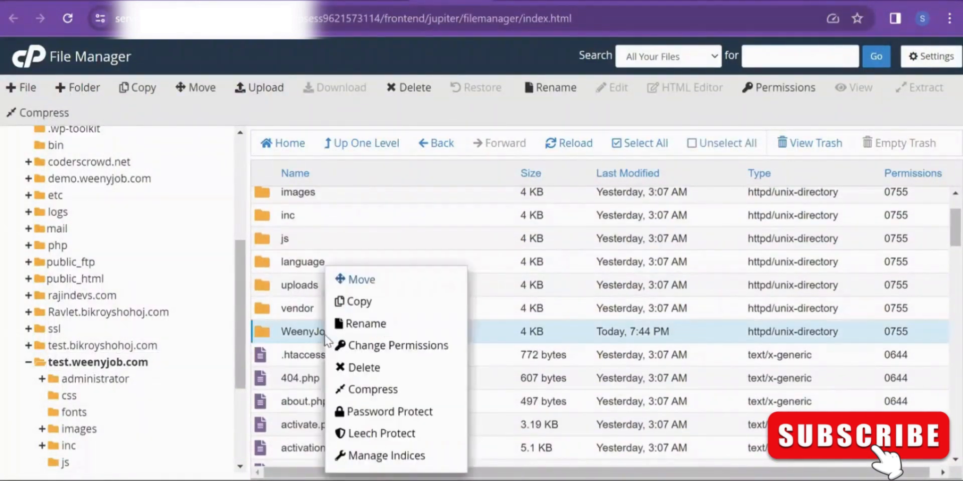
{"action": "left_click", "coordinate": [387, 379]}
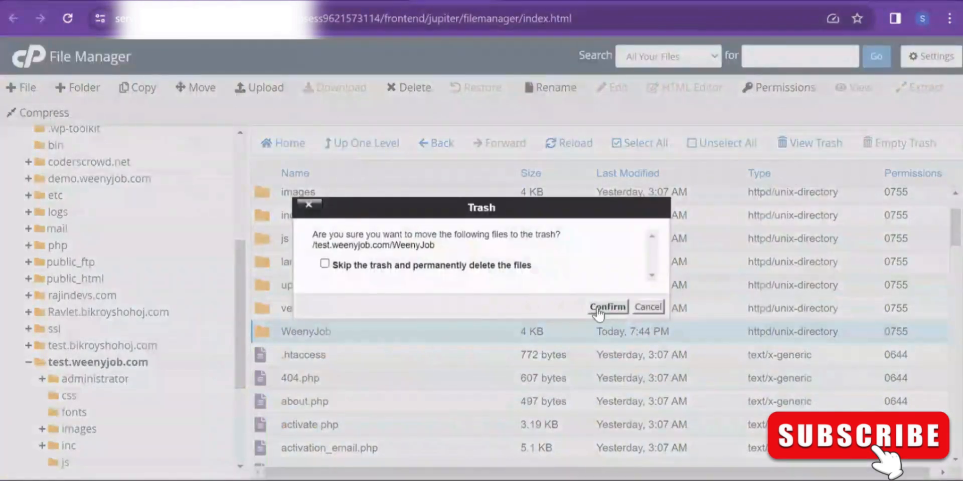
{"action": "left_click", "coordinate": [598, 308]}
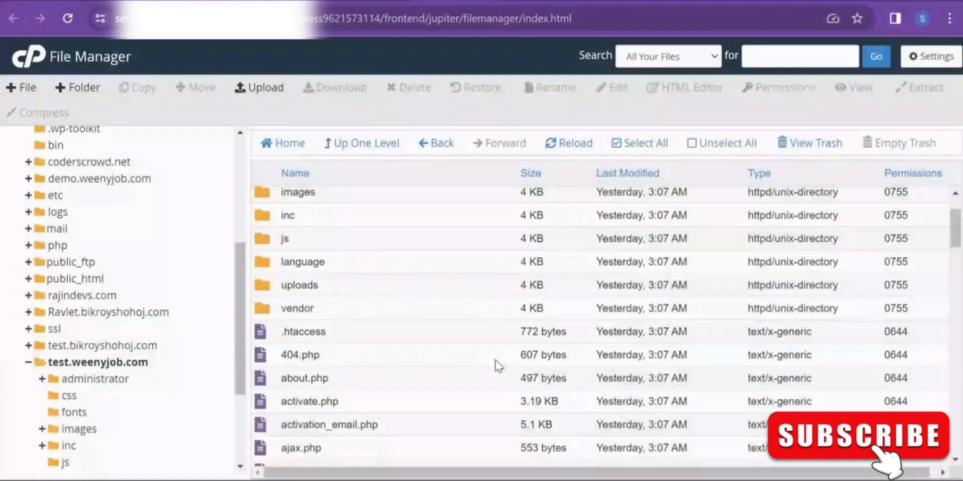
Step: Permanently delete WeenyJob.zip from test.weenyjob.com, skipping the trash
{"action": "scroll", "coordinate": [354, 321], "scroll_direction": "down", "scroll_amount": 10}
{"action": "scroll", "coordinate": [349, 323], "scroll_direction": "down", "scroll_amount": 20}
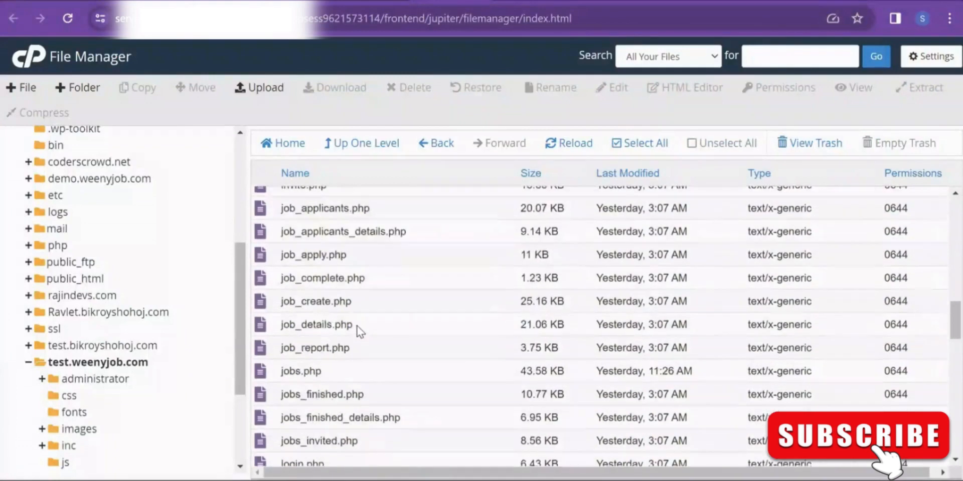
{"action": "scroll", "coordinate": [385, 314], "scroll_direction": "down", "scroll_amount": 3}
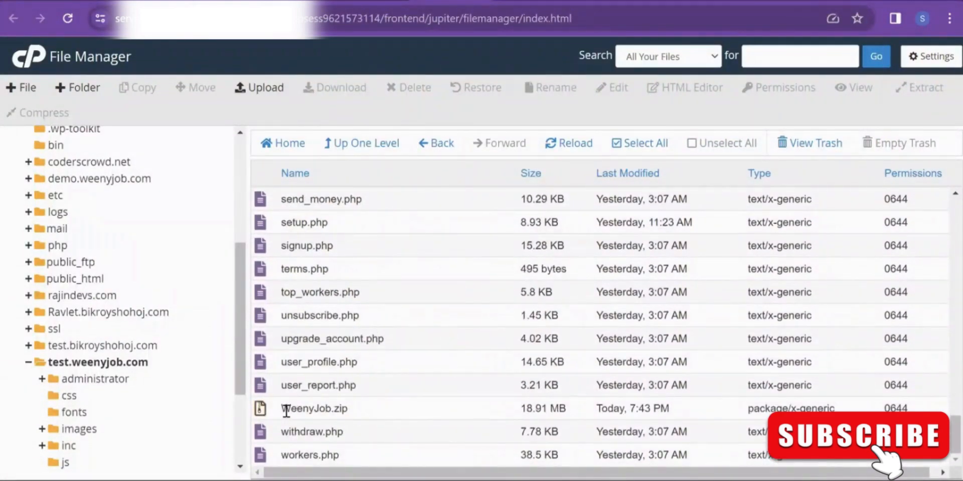
{"action": "left_click", "coordinate": [301, 408]}
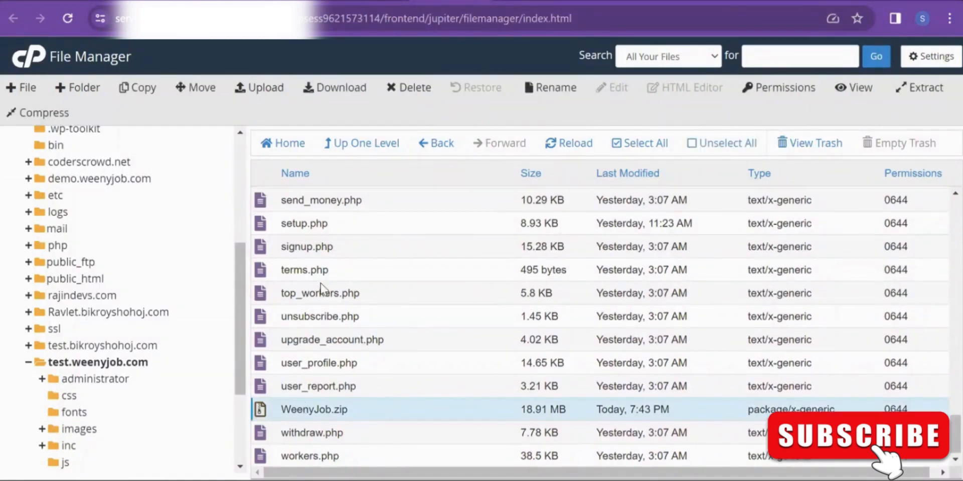
{"action": "scroll", "coordinate": [321, 284], "scroll_direction": "up", "scroll_amount": 5}
{"action": "scroll", "coordinate": [320, 284], "scroll_direction": "down", "scroll_amount": 5}
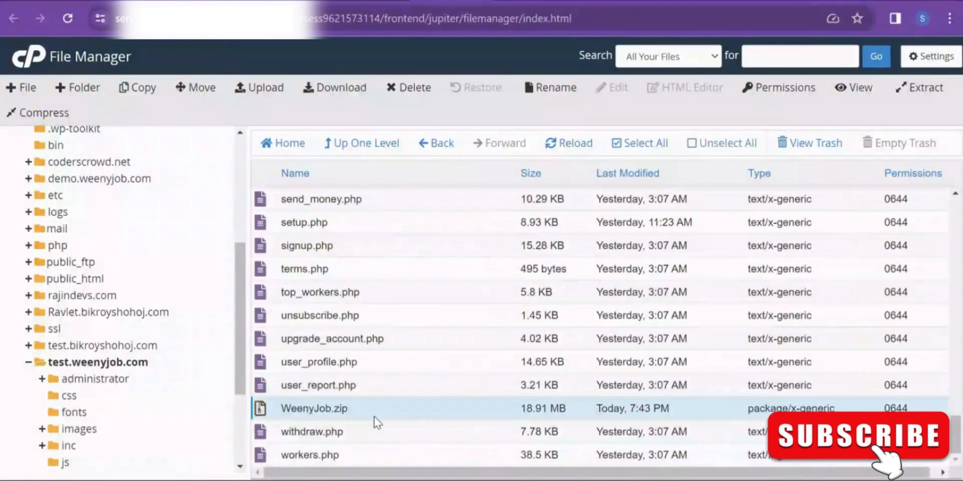
{"action": "right_click", "coordinate": [339, 408]}
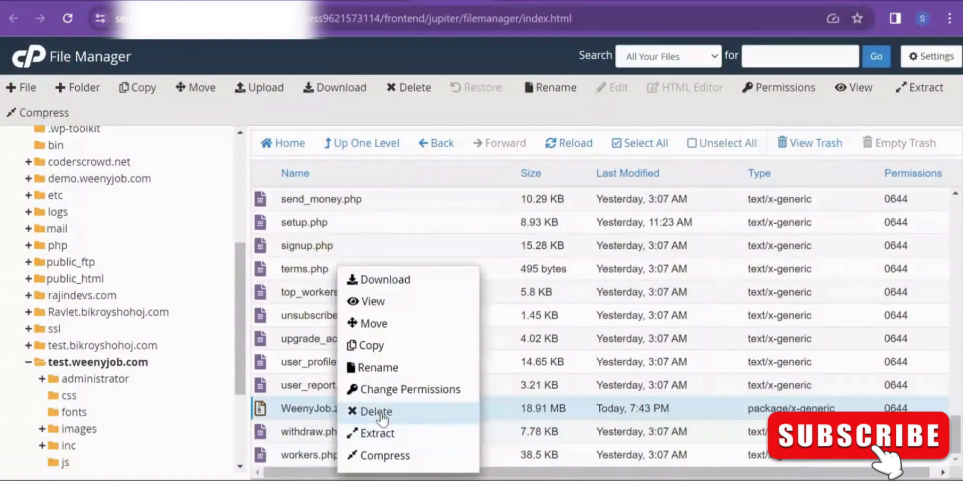
{"action": "left_click", "coordinate": [376, 412]}
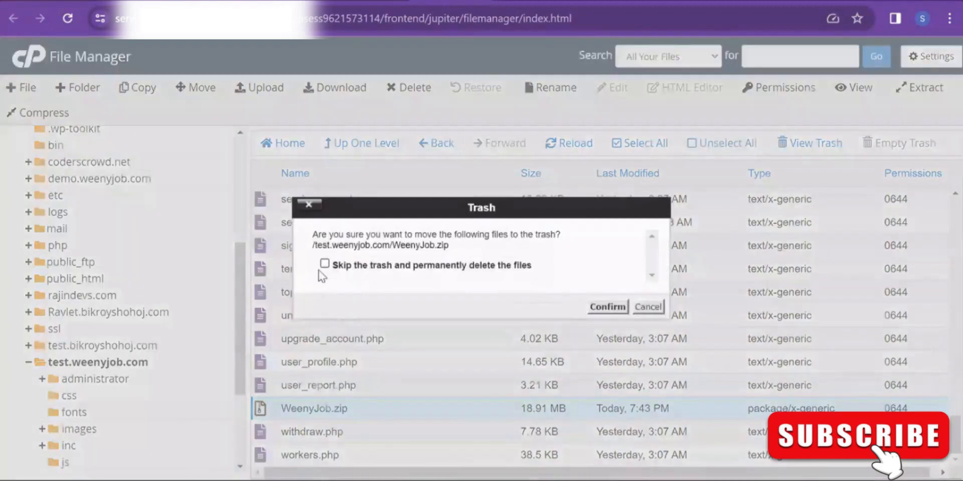
{"action": "left_click", "coordinate": [324, 264]}
{"action": "left_click", "coordinate": [608, 307]}
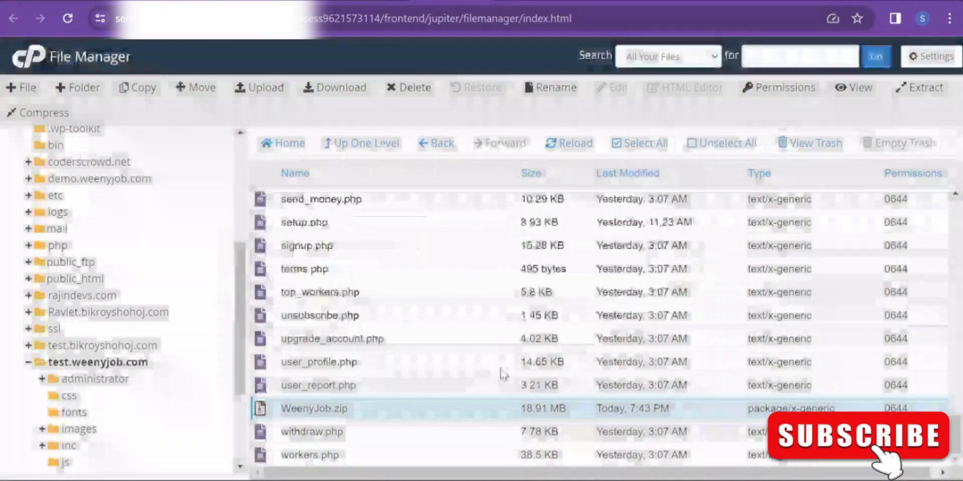
Step: Examine the folders and PHP files in the test.weenyjob.com listing
{"action": "scroll", "coordinate": [502, 374], "scroll_direction": "up", "scroll_amount": 15}
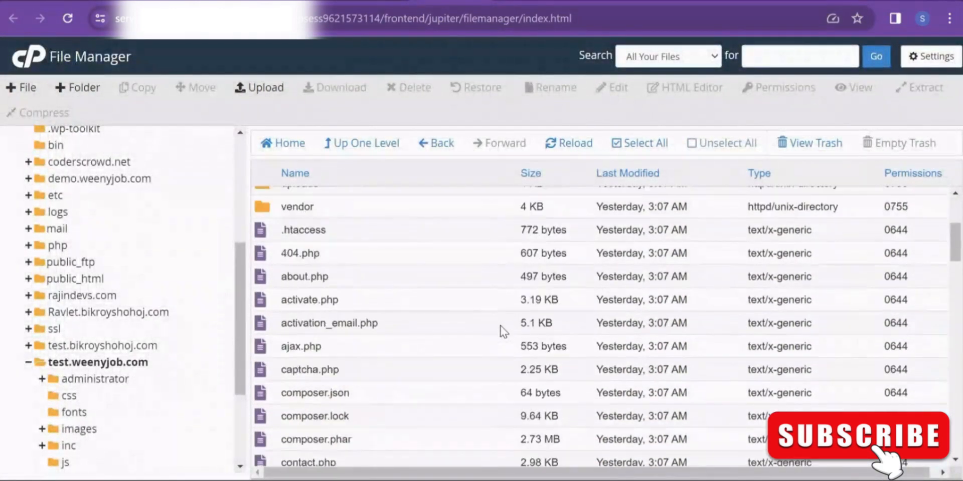
{"action": "scroll", "coordinate": [502, 273], "scroll_direction": "down", "scroll_amount": 5}
{"action": "scroll", "coordinate": [452, 301], "scroll_direction": "down", "scroll_amount": 5}
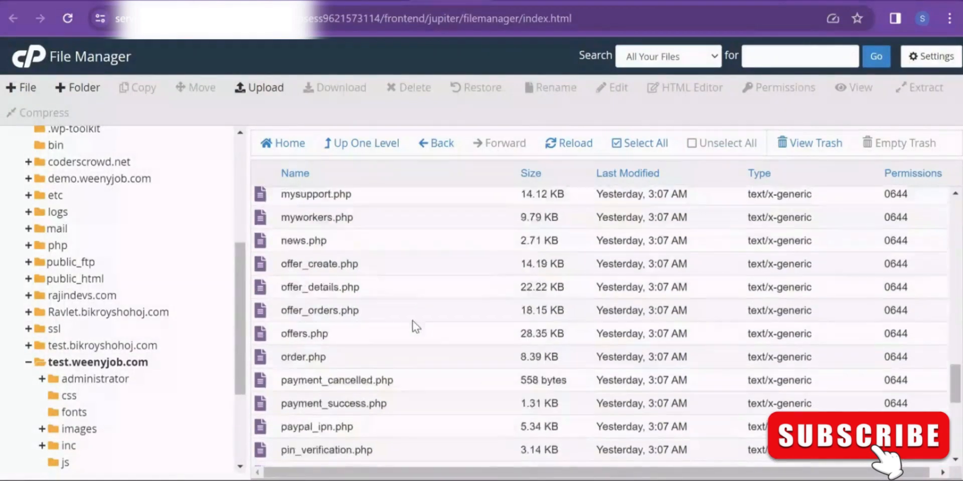
{"action": "scroll", "coordinate": [396, 371], "scroll_direction": "up", "scroll_amount": 5}
{"action": "scroll", "coordinate": [415, 278], "scroll_direction": "up", "scroll_amount": 5}
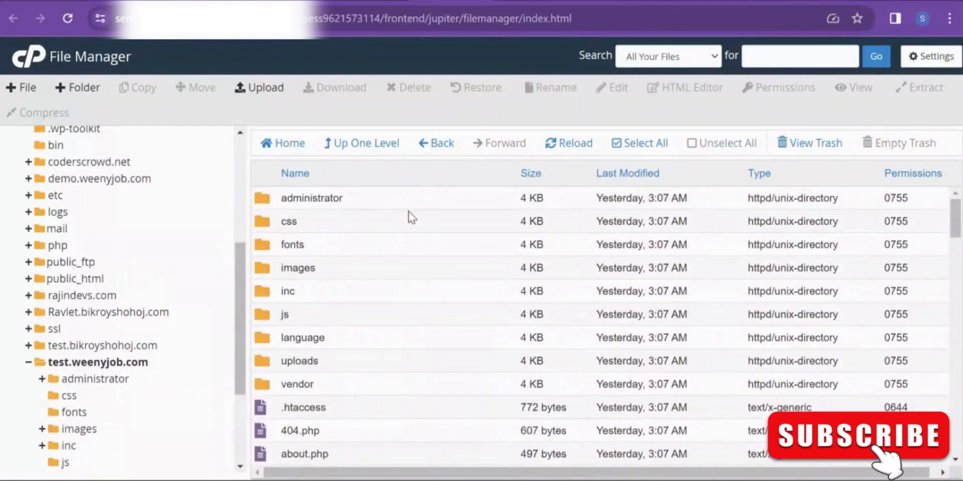
{"action": "scroll", "coordinate": [405, 279], "scroll_direction": "down", "scroll_amount": 5}
{"action": "scroll", "coordinate": [406, 280], "scroll_direction": "down", "scroll_amount": 3}
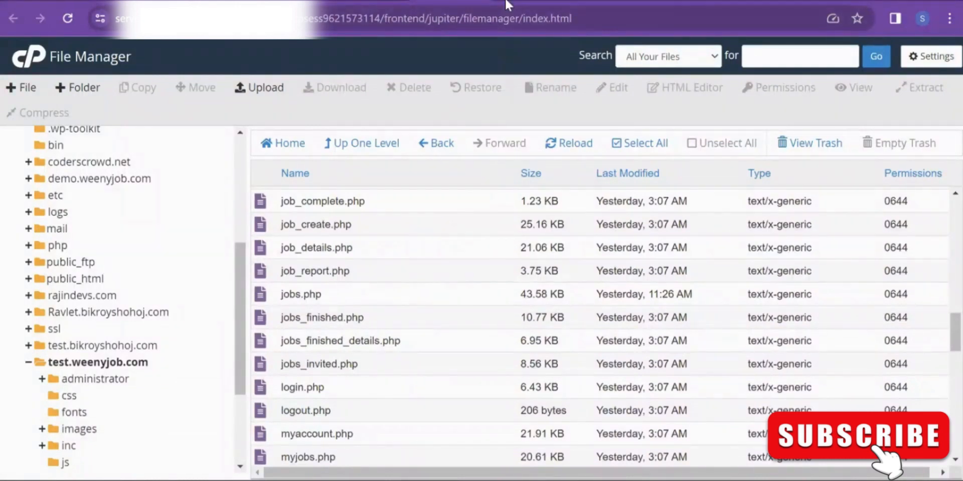
Step: Switch to the test.weenyjob.com site and reload it to bring up the WeenyJob installation page
{"action": "left_click", "coordinate": [783, 3]}
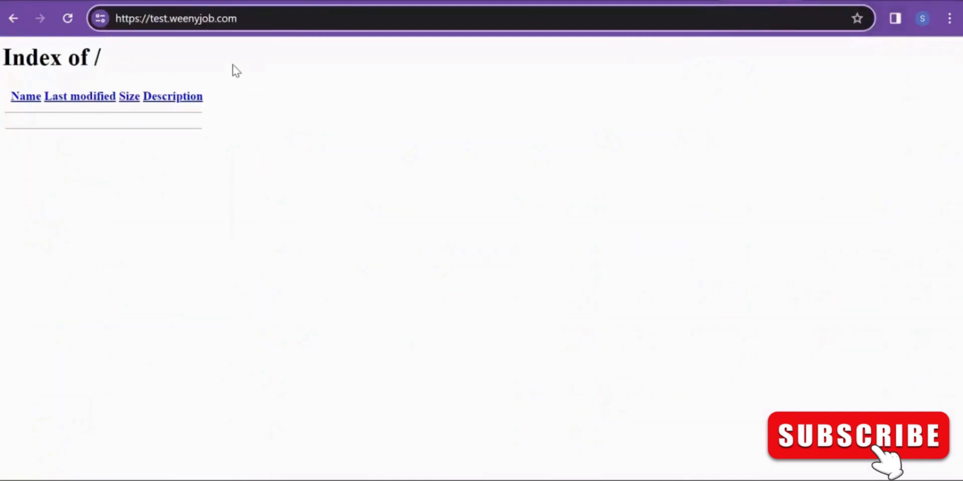
{"action": "mouse_move", "coordinate": [278, 20]}
{"action": "left_mouse_down"}
{"action": "mouse_move", "coordinate": [8, 18]}
{"action": "mouse_move", "coordinate": [276, 21]}
{"action": "left_mouse_up"}
{"action": "left_click", "coordinate": [273, 233]}
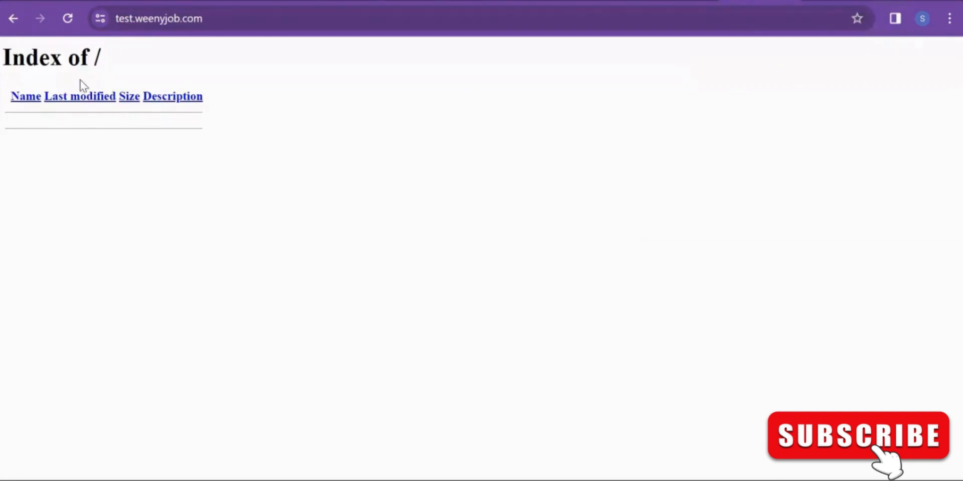
{"action": "left_click", "coordinate": [71, 18]}
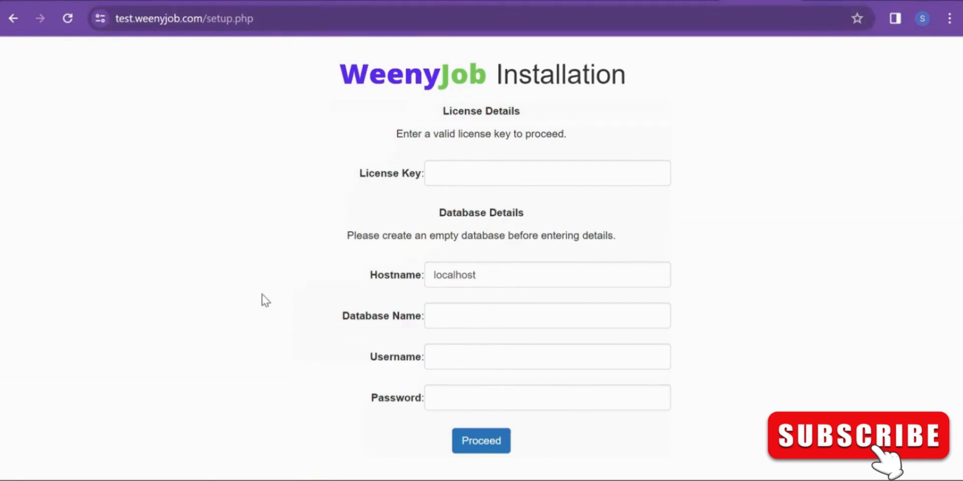
Step: Copy the WeenyJob Script 1 Year Licence key from the Licences section of the WeenyJob account
{"action": "left_click", "coordinate": [458, 169]}
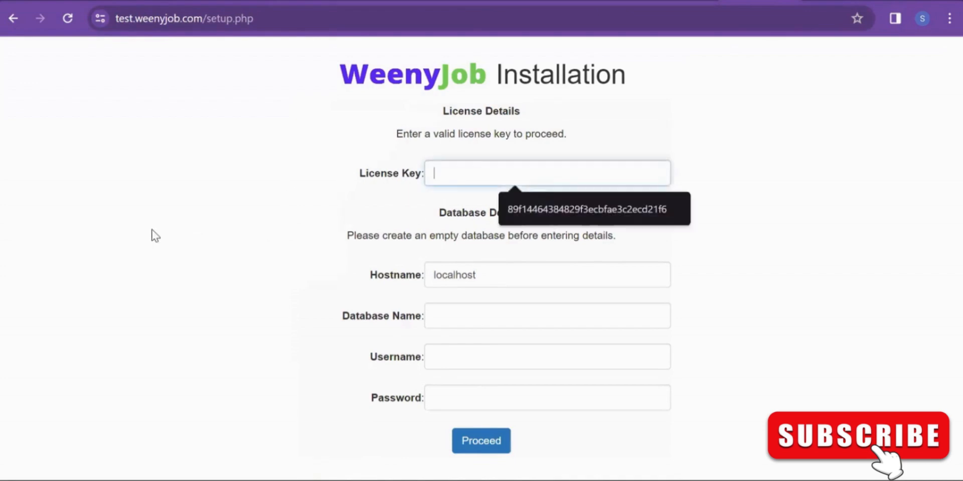
{"action": "left_click", "coordinate": [157, 237]}
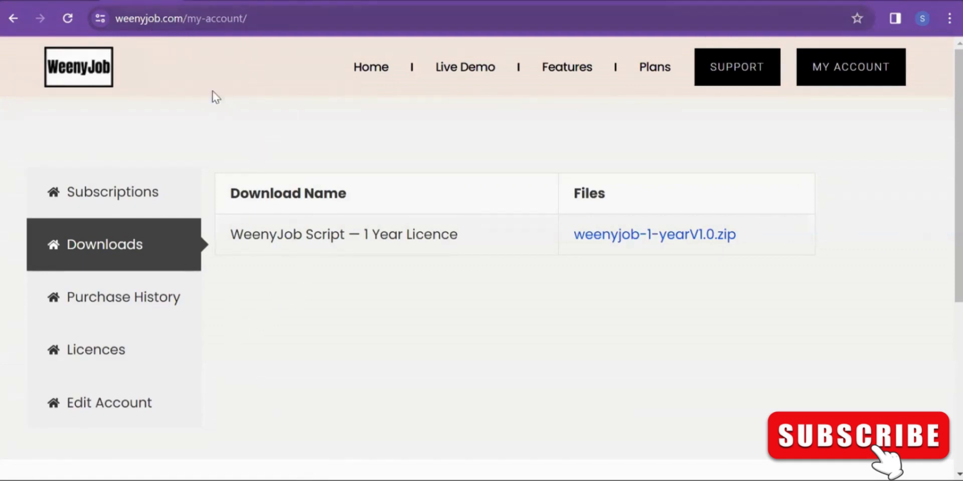
{"action": "left_click", "coordinate": [87, 353]}
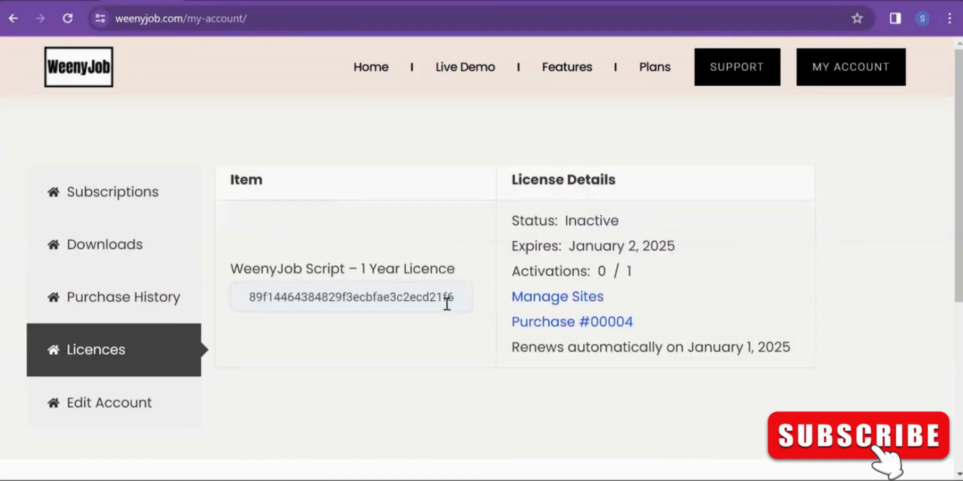
{"action": "left_click_drag", "start_coordinate": [457, 299], "coordinate": [244, 301]}
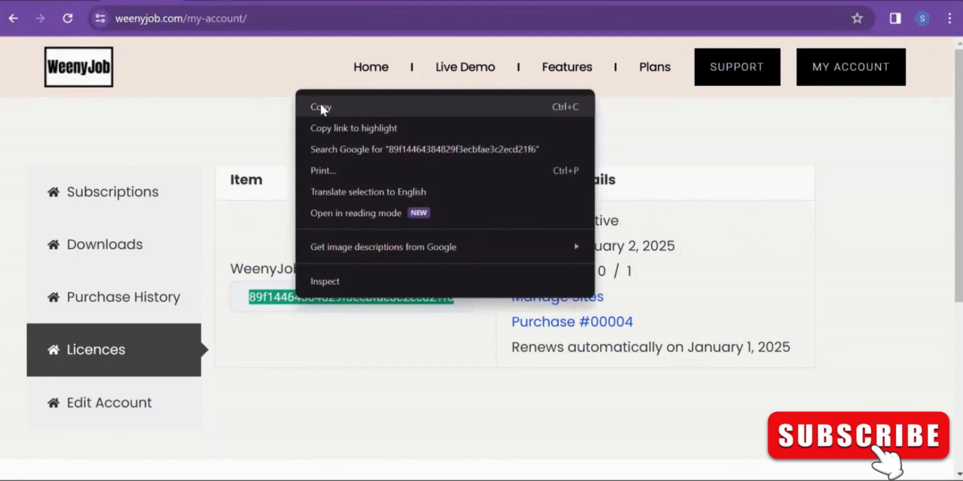
{"action": "left_click", "coordinate": [320, 107]}
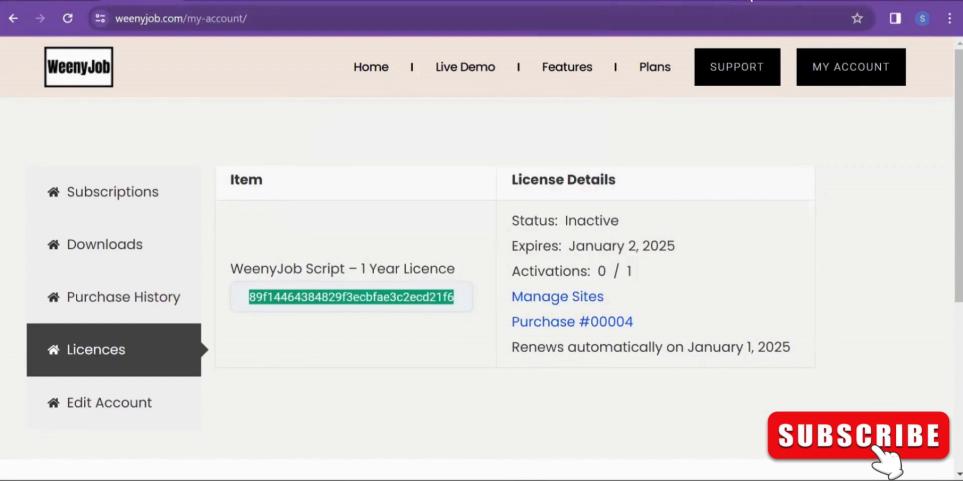
Step: Return to the WeenyJob installation form and paste the copied key as its license key
{"action": "left_click", "coordinate": [754, 1]}
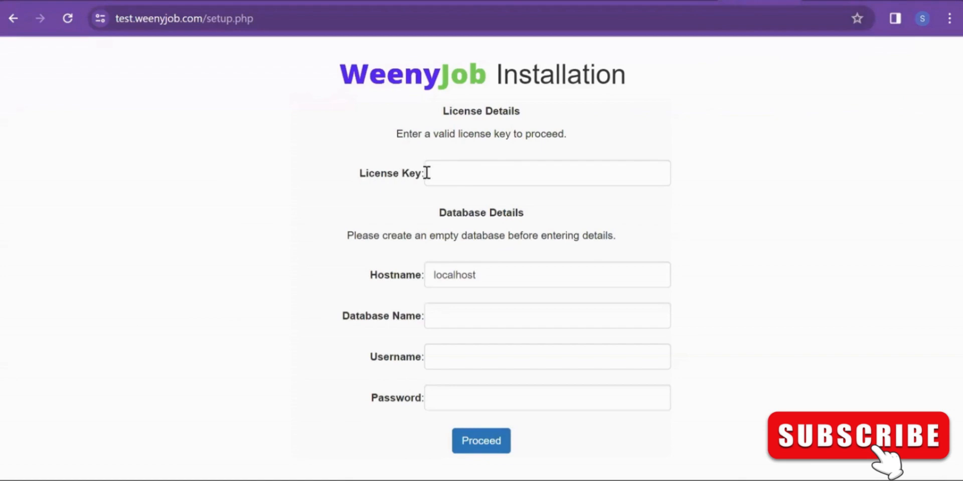
{"action": "left_click", "coordinate": [456, 173]}
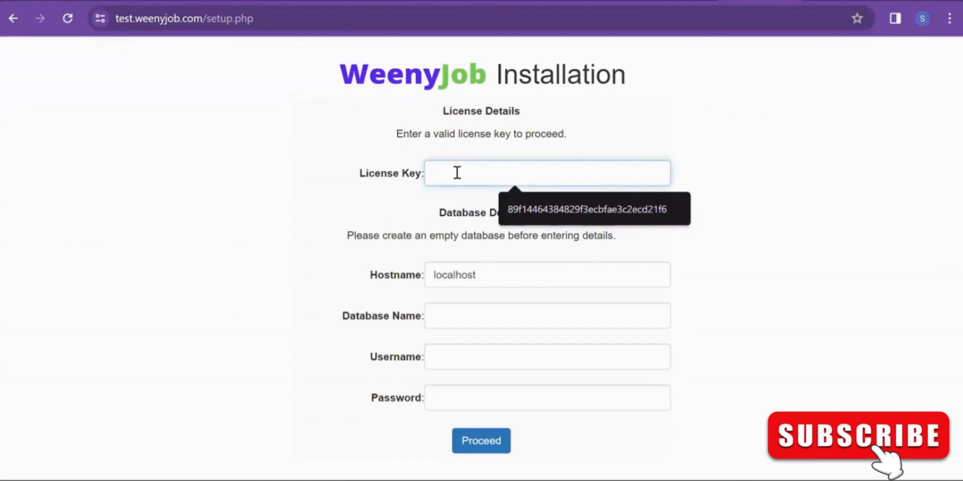
{"action": "key", "text": "ctrl+v"}
{"action": "left_click", "coordinate": [748, 197]}
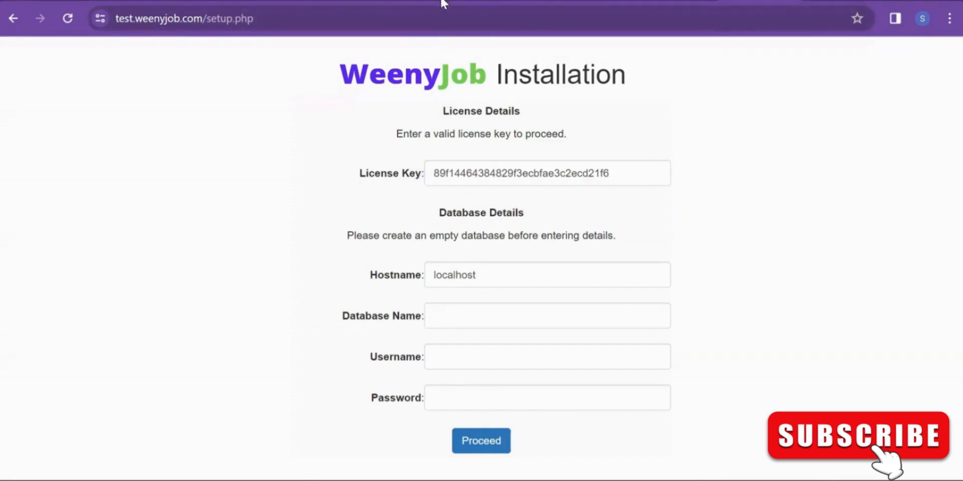
Step: Set the installation form's database name to bikroysh_demo-test
{"action": "left_click", "coordinate": [477, 315]}
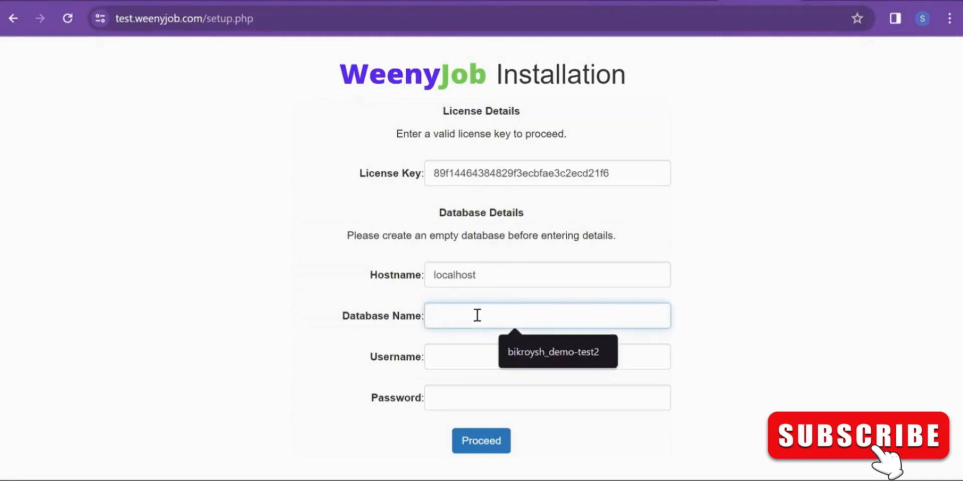
{"action": "left_click", "coordinate": [556, 353]}
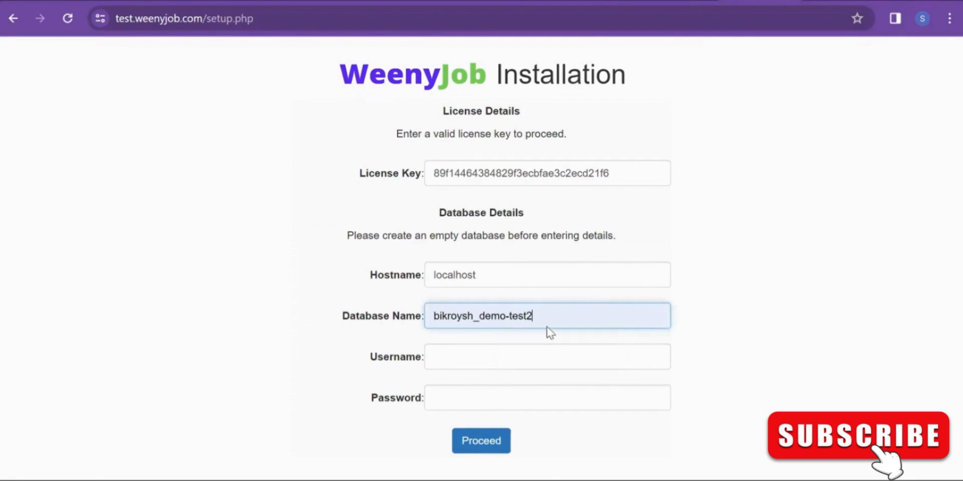
{"action": "left_click_drag", "start_coordinate": [528, 313], "coordinate": [435, 315]}
{"action": "key", "text": "BackSpace"}
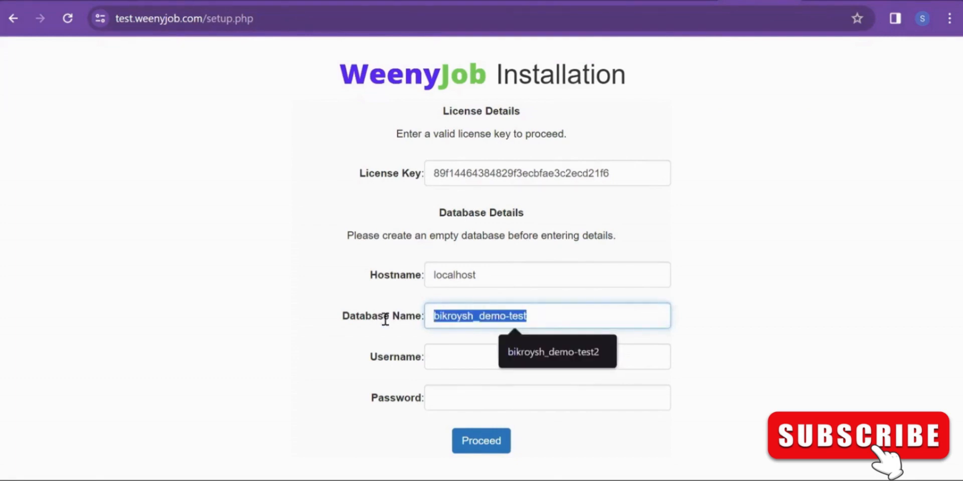
{"action": "left_click", "coordinate": [261, 341]}
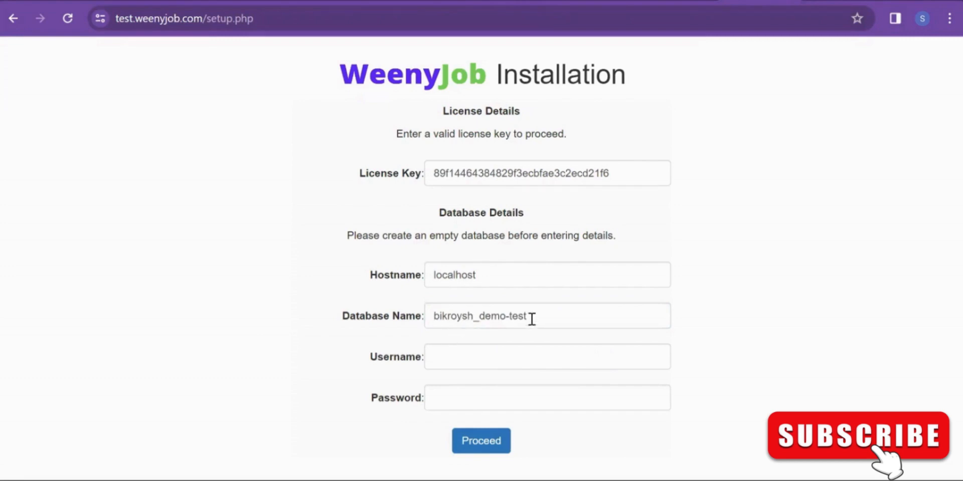
Step: Set the database username to bikroysh_demo-test, matching the database name
{"action": "left_click_drag", "start_coordinate": [544, 316], "coordinate": [479, 316]}
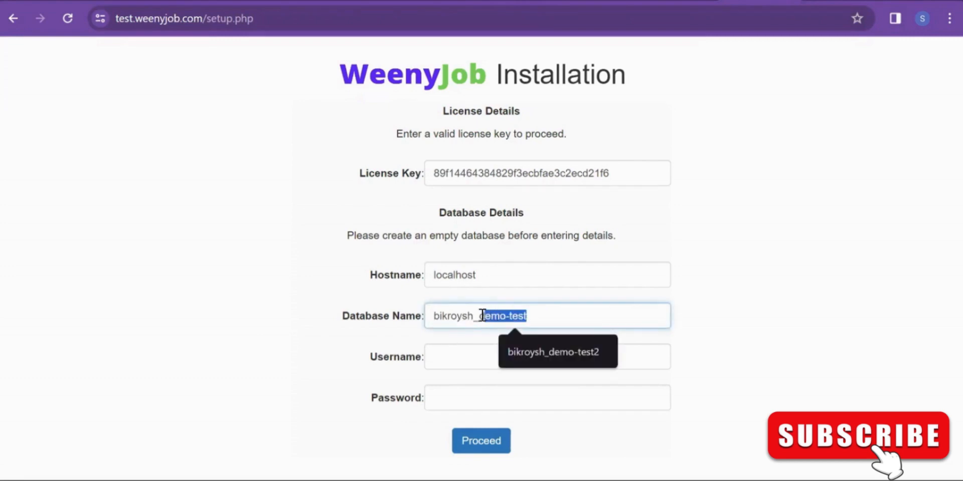
{"action": "left_click", "coordinate": [169, 269]}
{"action": "left_click", "coordinate": [460, 358]}
{"action": "key", "text": "ctrl+v"}
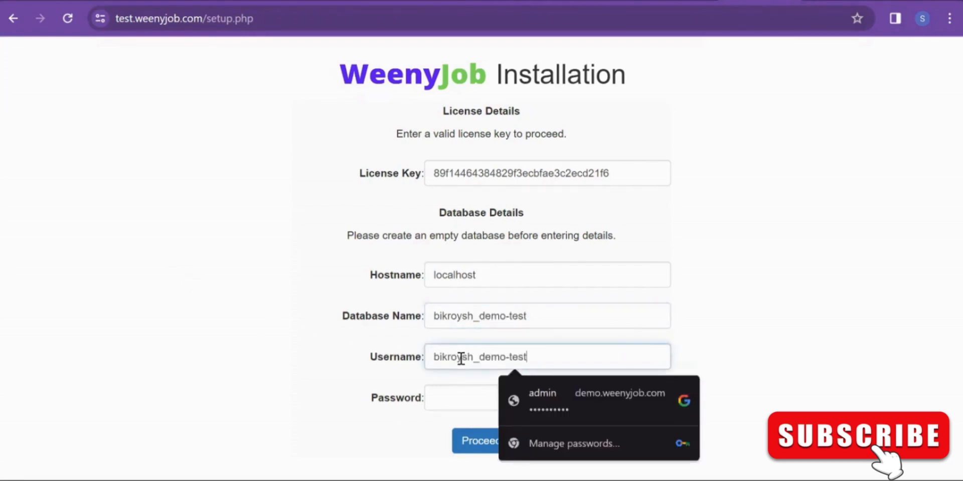
{"action": "left_click", "coordinate": [308, 360]}
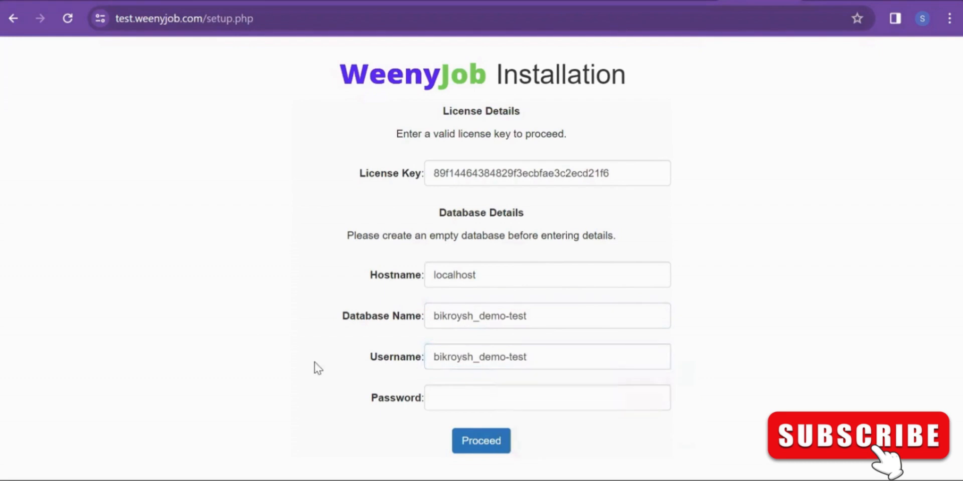
Step: Enter the database user's password in the installation form
{"action": "left_click", "coordinate": [465, 397]}
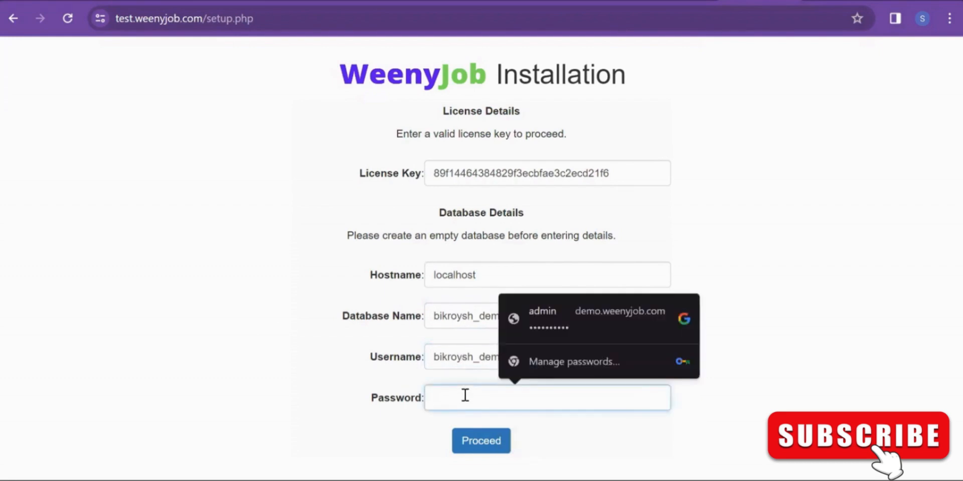
{"action": "type", "text": "•••••••••"}
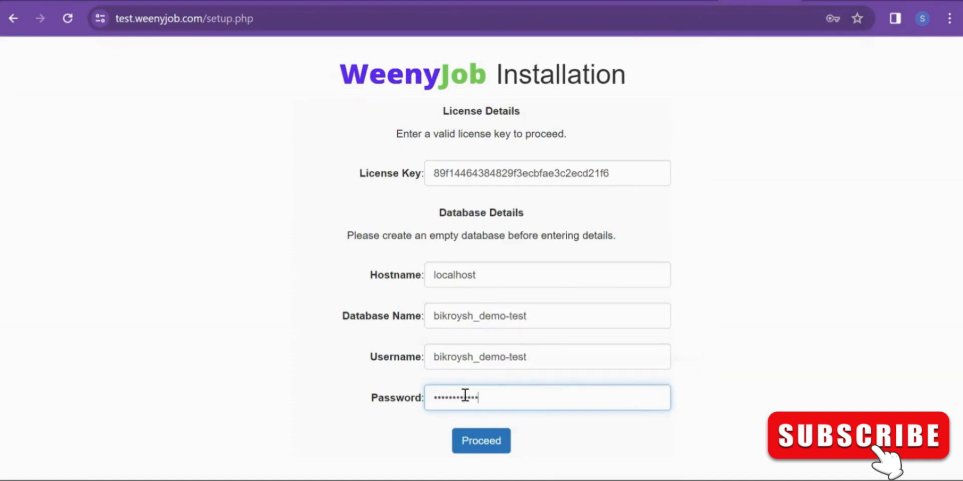
{"action": "left_click", "coordinate": [275, 374]}
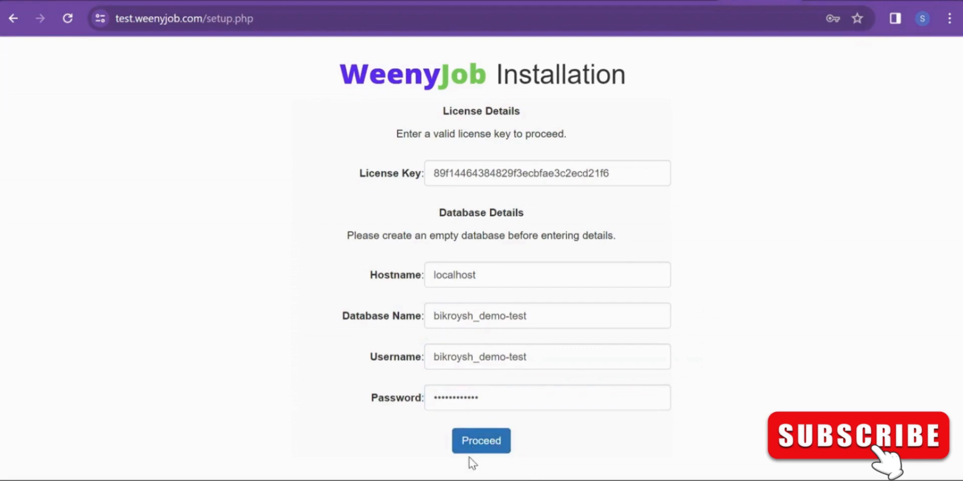
Step: Submit the setup details and start the WeenyJob installation, without saving the password in the browser
{"action": "left_click", "coordinate": [499, 452]}
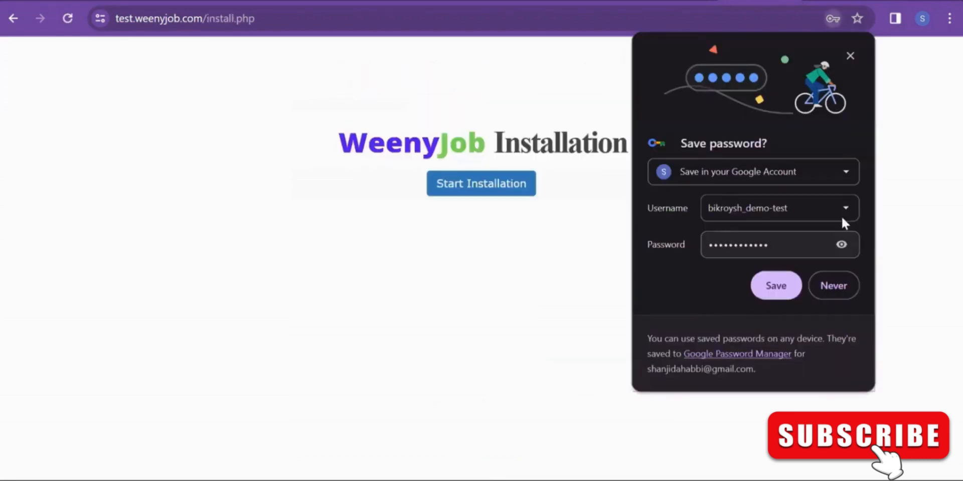
{"action": "left_click", "coordinate": [851, 55]}
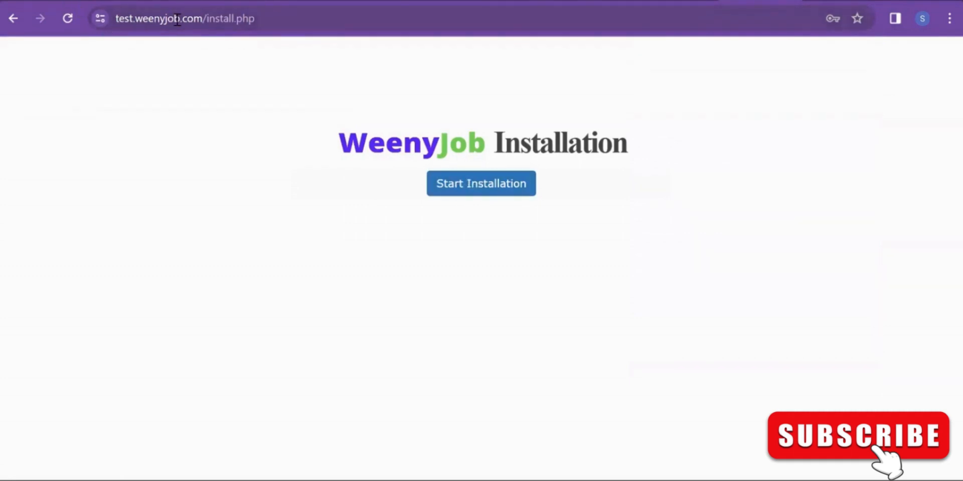
{"action": "left_click", "coordinate": [452, 187]}
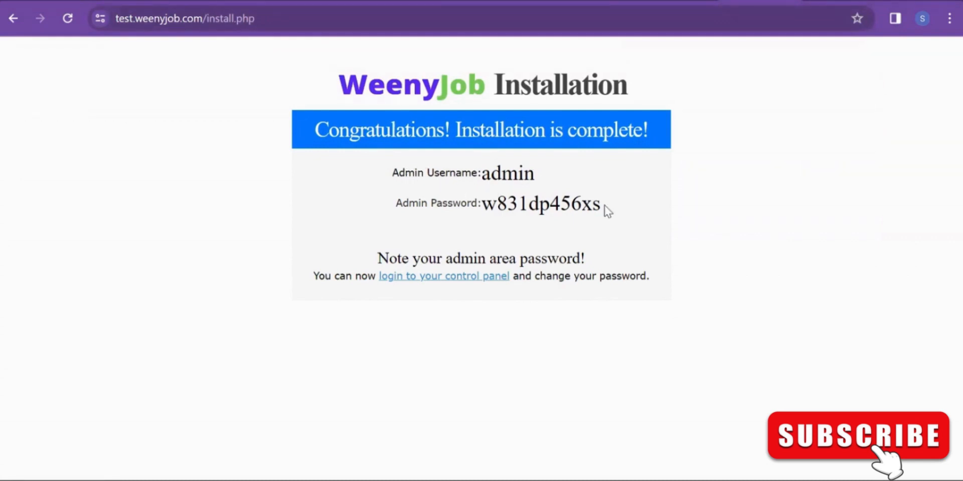
Step: Copy the generated admin password and open the control panel's login page
{"action": "double_click", "coordinate": [587, 206]}
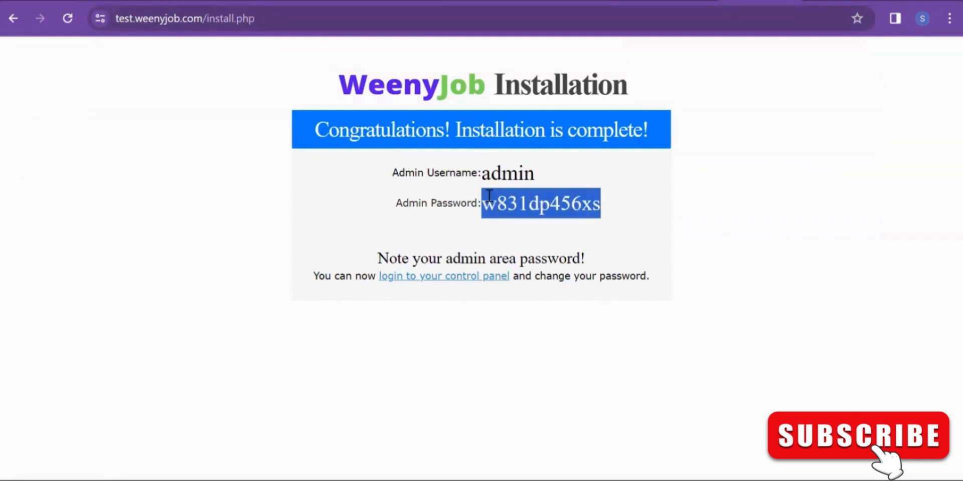
{"action": "right_click", "coordinate": [523, 201]}
{"action": "left_click", "coordinate": [540, 217]}
{"action": "right_click", "coordinate": [556, 202]}
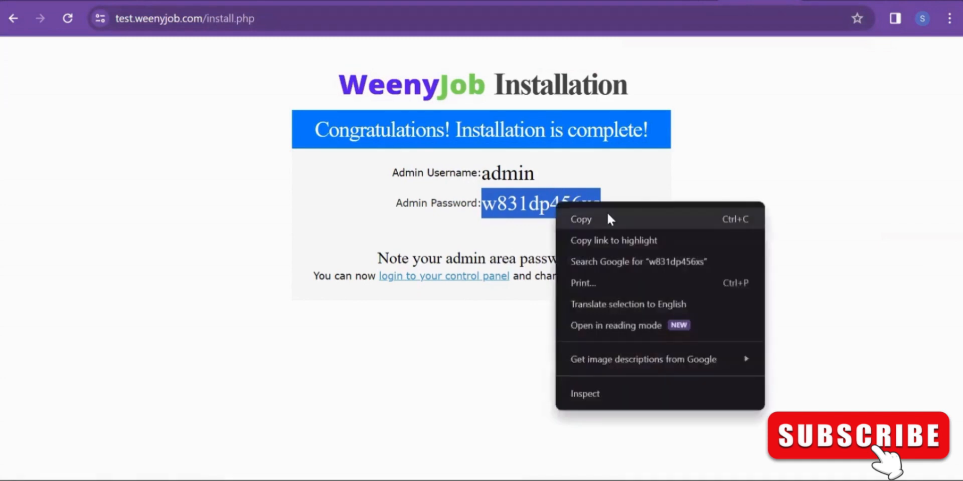
{"action": "left_click", "coordinate": [609, 219]}
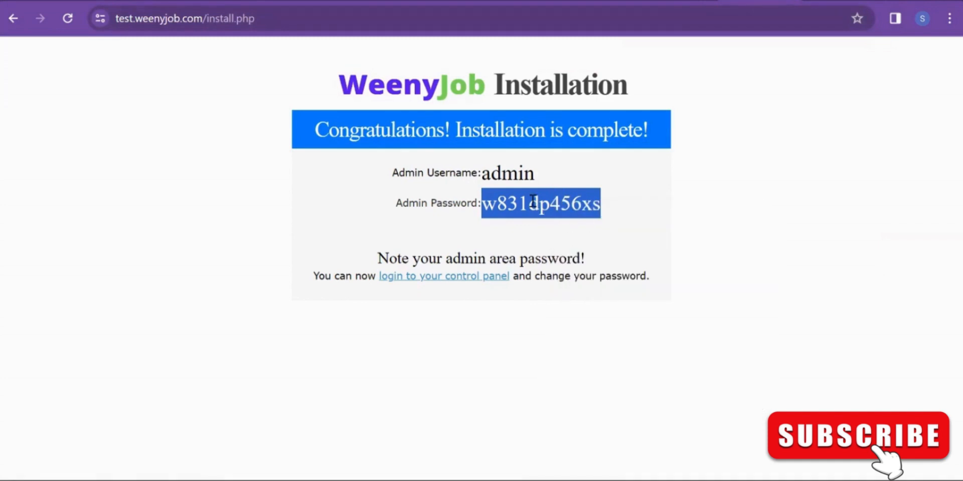
{"action": "left_click", "coordinate": [434, 282]}
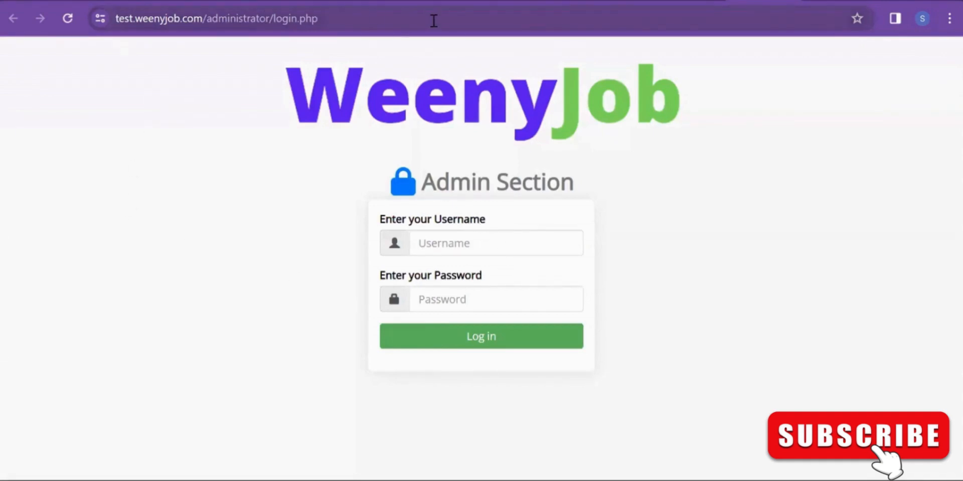
Step: Examine the admin login page's full address, including the /administrator/login.php path
{"action": "left_click", "coordinate": [398, 25]}
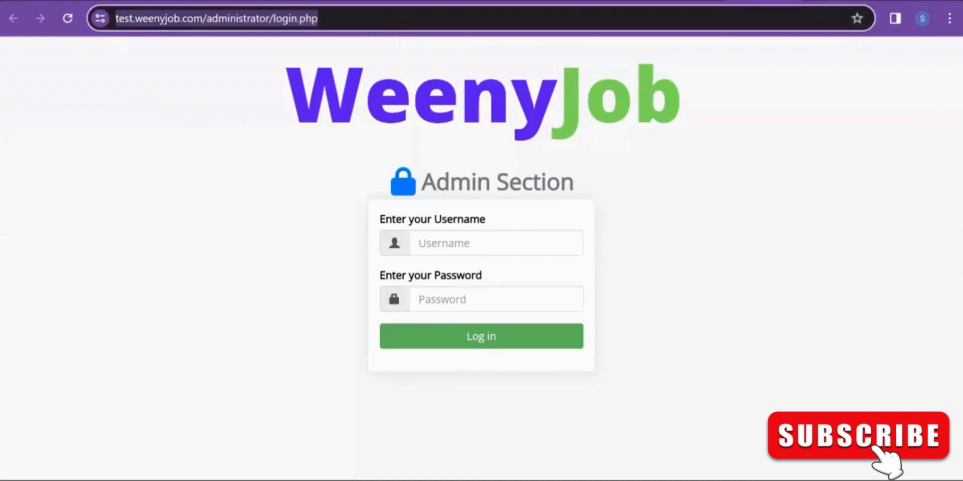
{"action": "left_click", "coordinate": [232, 26]}
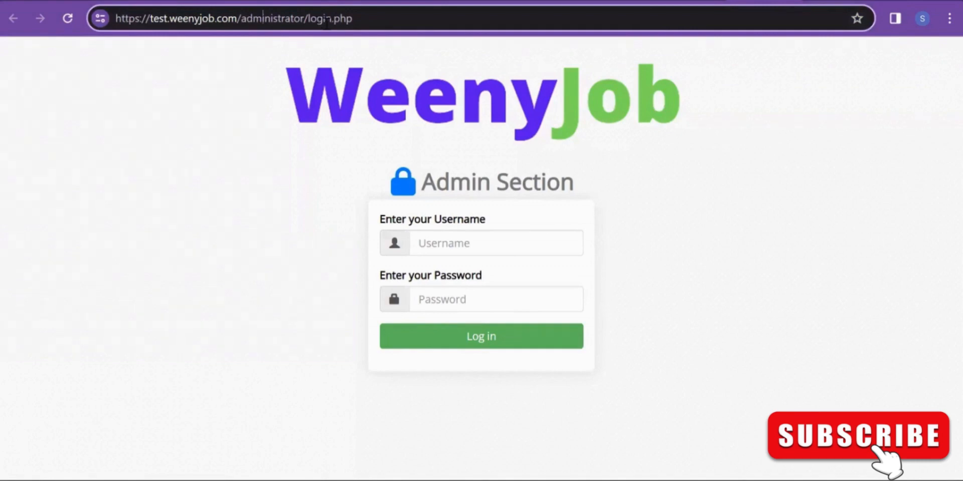
{"action": "key", "text": "shift+Left"}
{"action": "key", "text": "shift+Left"}
{"action": "key", "text": "shift+Left"}
{"action": "key", "text": "shift+Left"}
{"action": "key", "text": "shift+Left"}
{"action": "key", "text": "shift+Left"}
{"action": "key", "text": "shift+Left"}
{"action": "key", "text": "shift+Left"}
{"action": "key", "text": "shift+Left"}
{"action": "triple_click", "coordinate": [473, 19]}
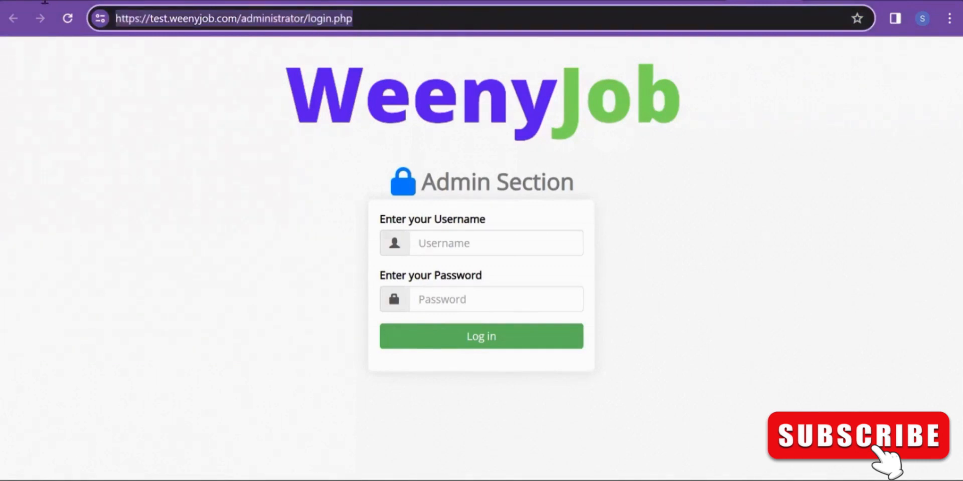
{"action": "left_click_drag", "start_coordinate": [370, 18], "coordinate": [195, 19]}
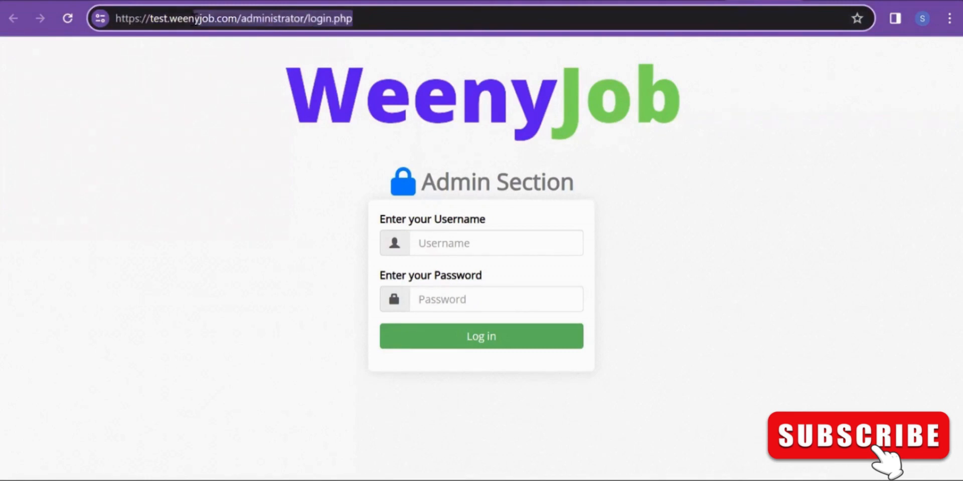